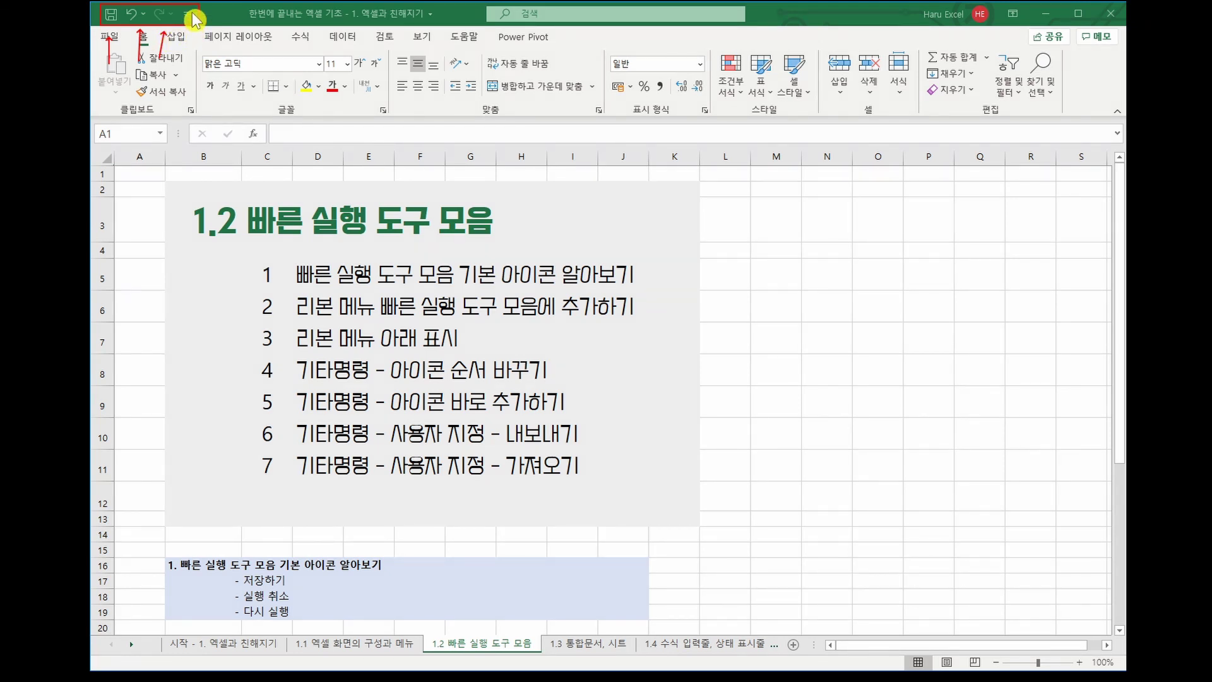
Add the 새로 만들기 command to the Quick Access Toolbar and remove it from there again.
click(193, 13)
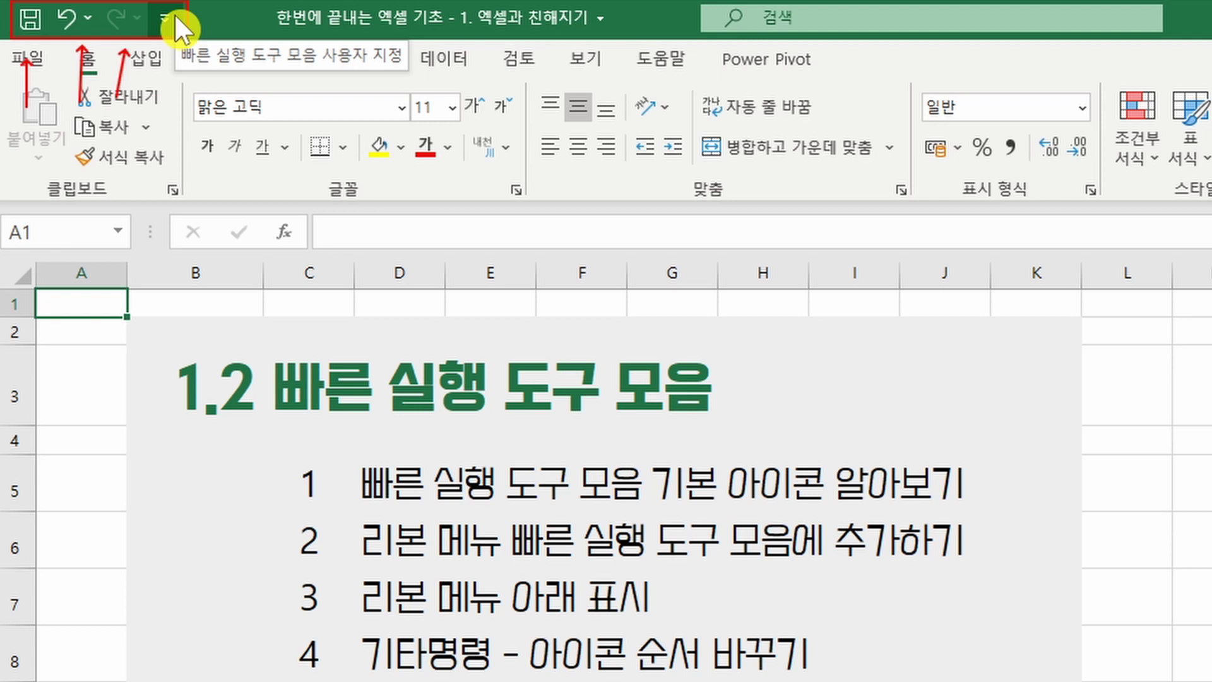
click(175, 14)
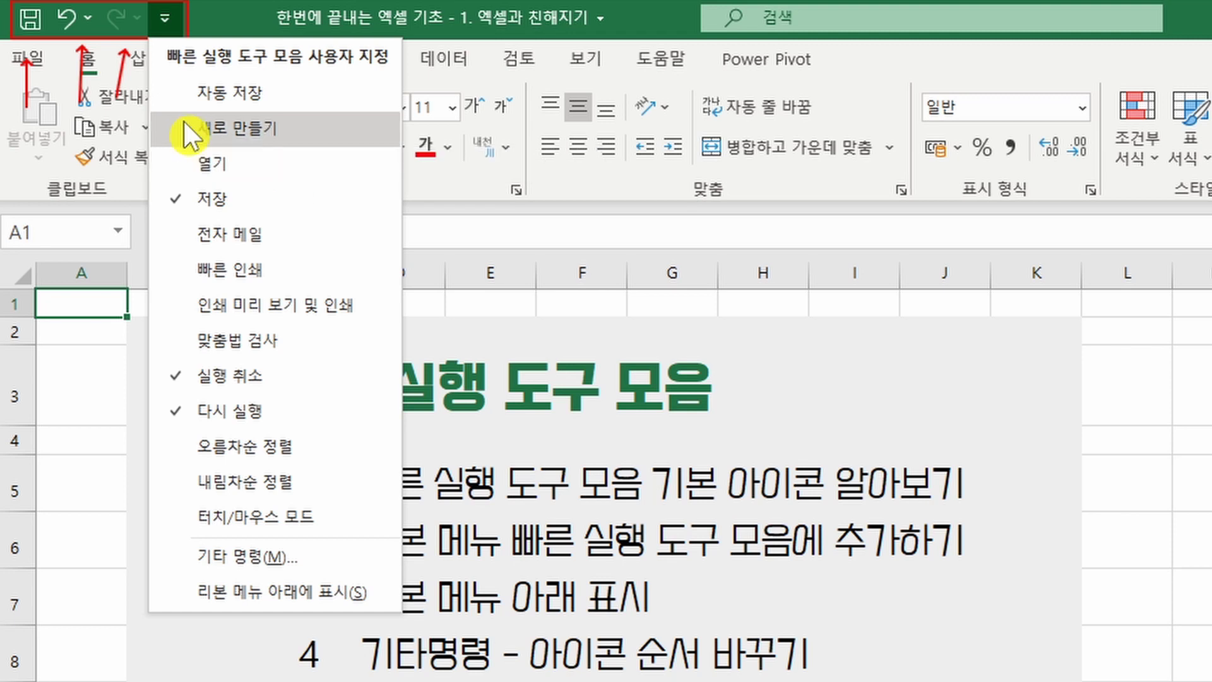
click(184, 121)
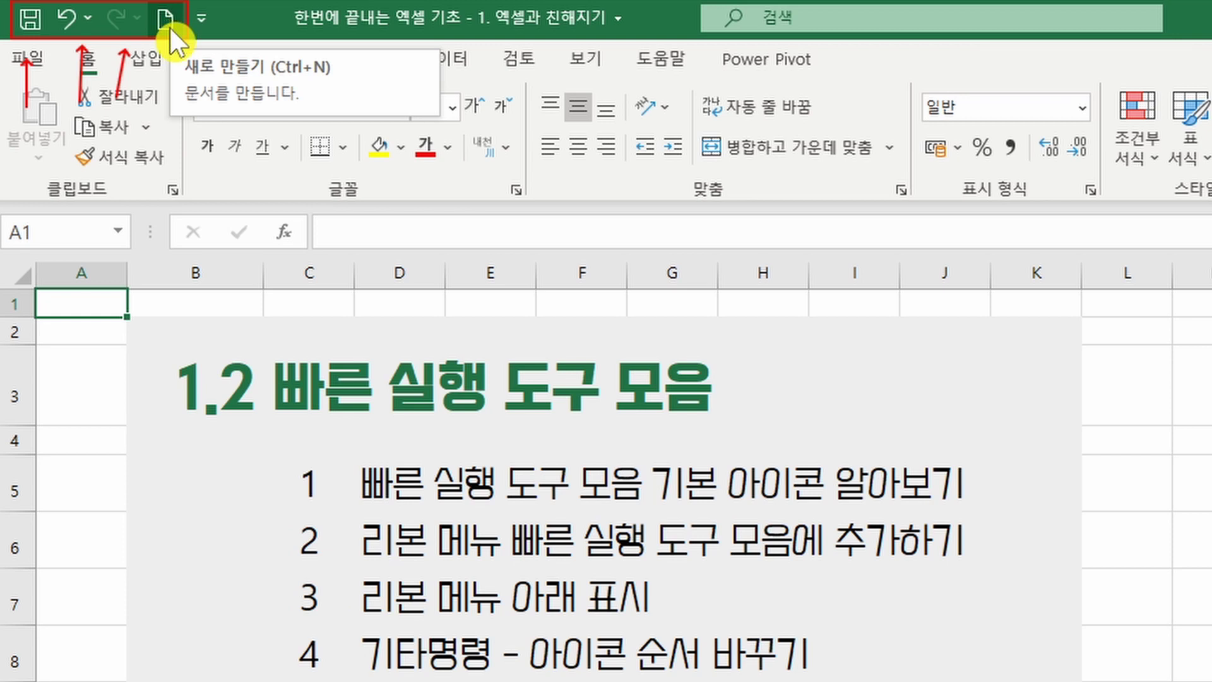
click(201, 18)
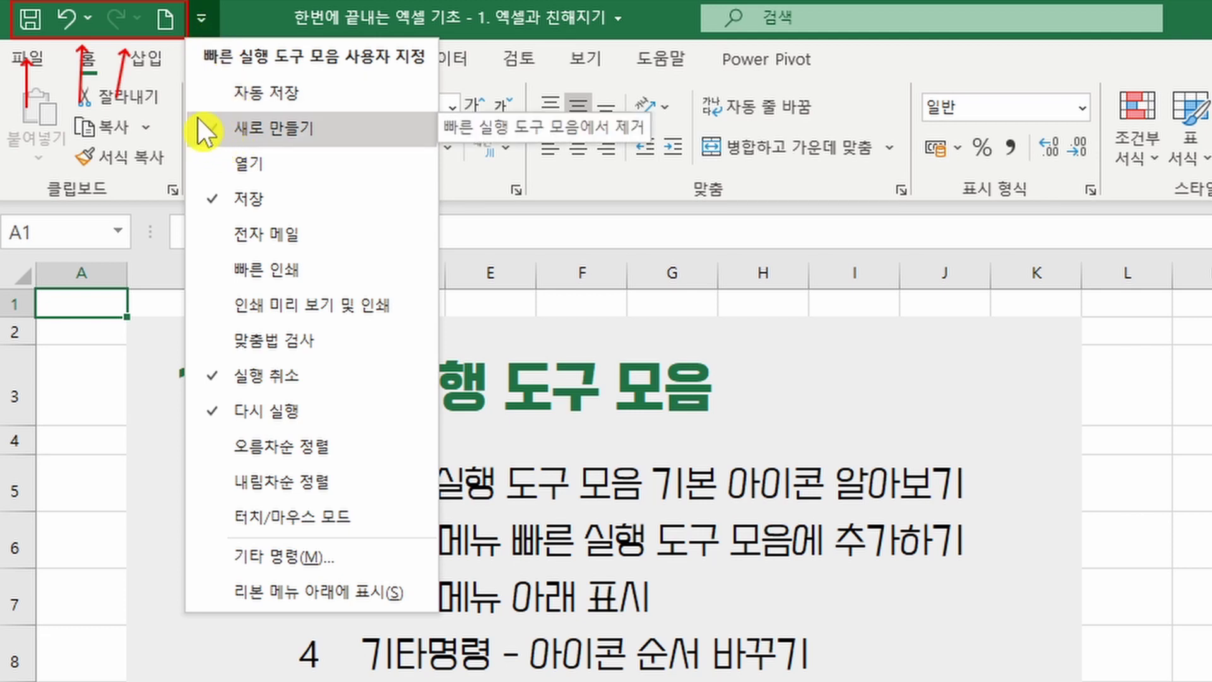
click(210, 131)
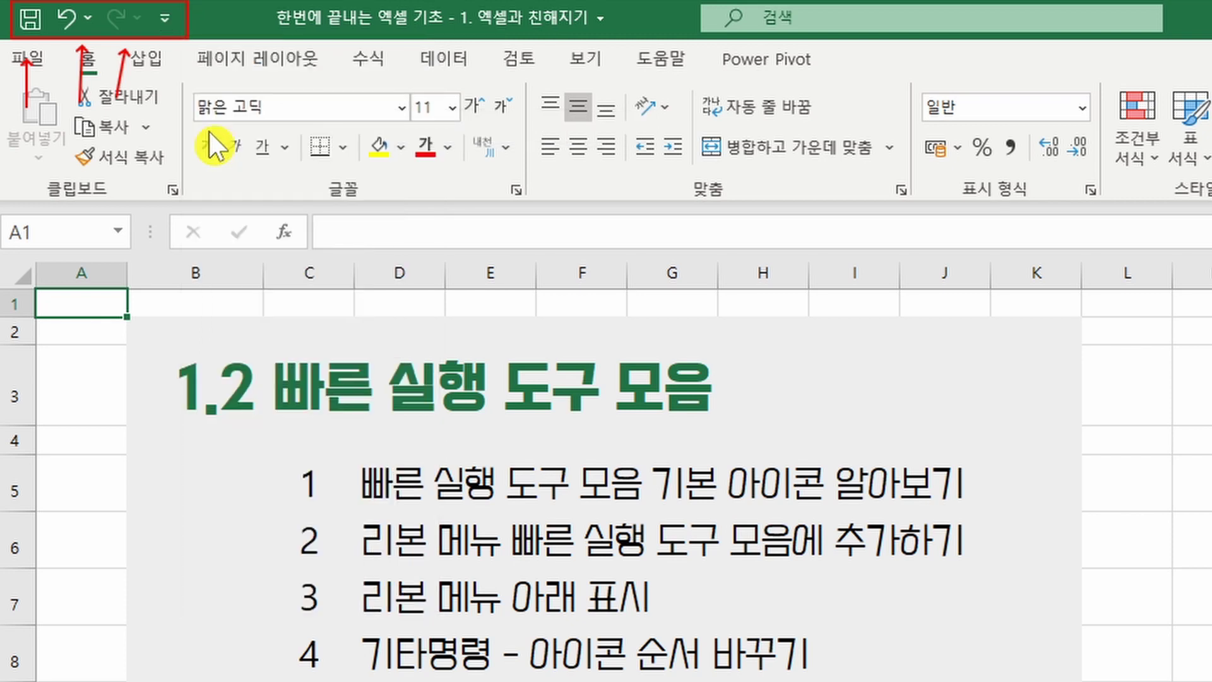
Put 새로 만들기 back on the Quick Access Toolbar and remove it directly from its own icon.
click(166, 25)
click(198, 134)
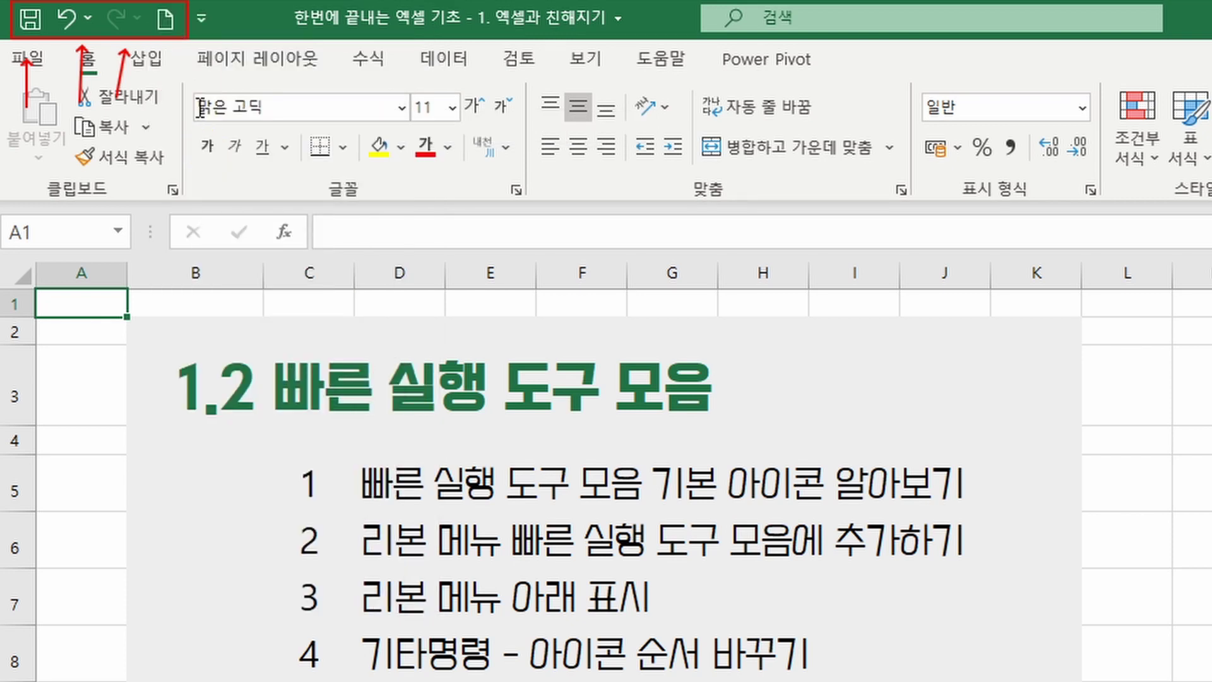
right_click(162, 17)
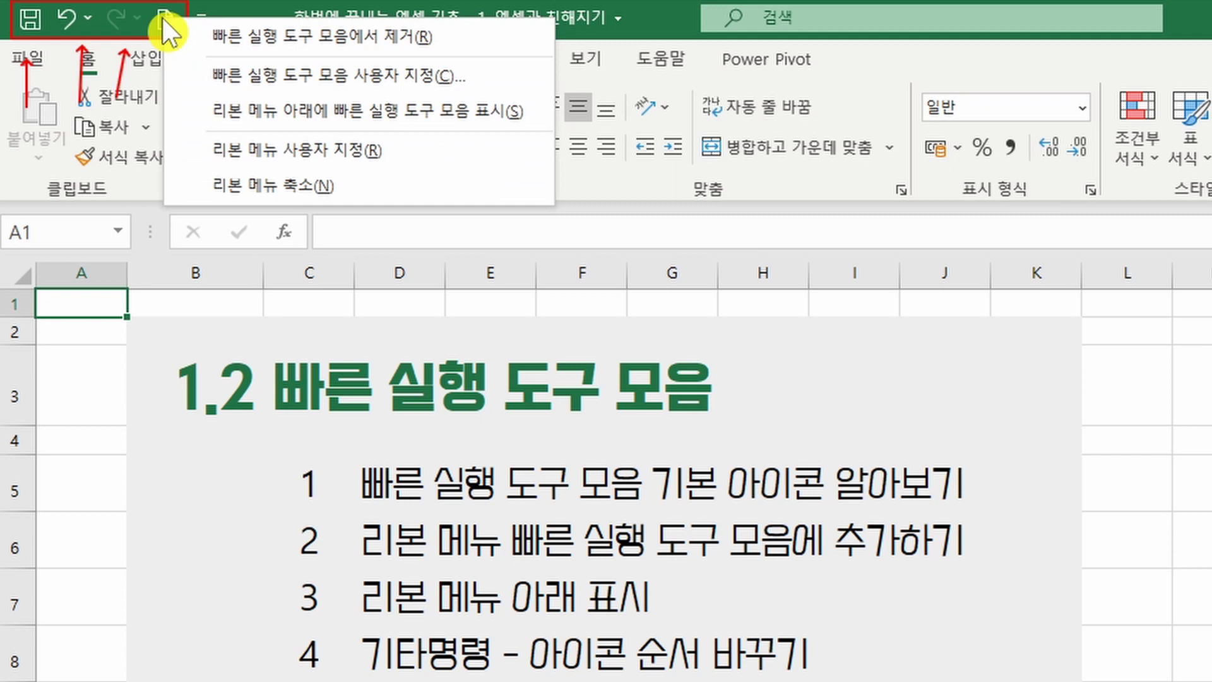
click(301, 43)
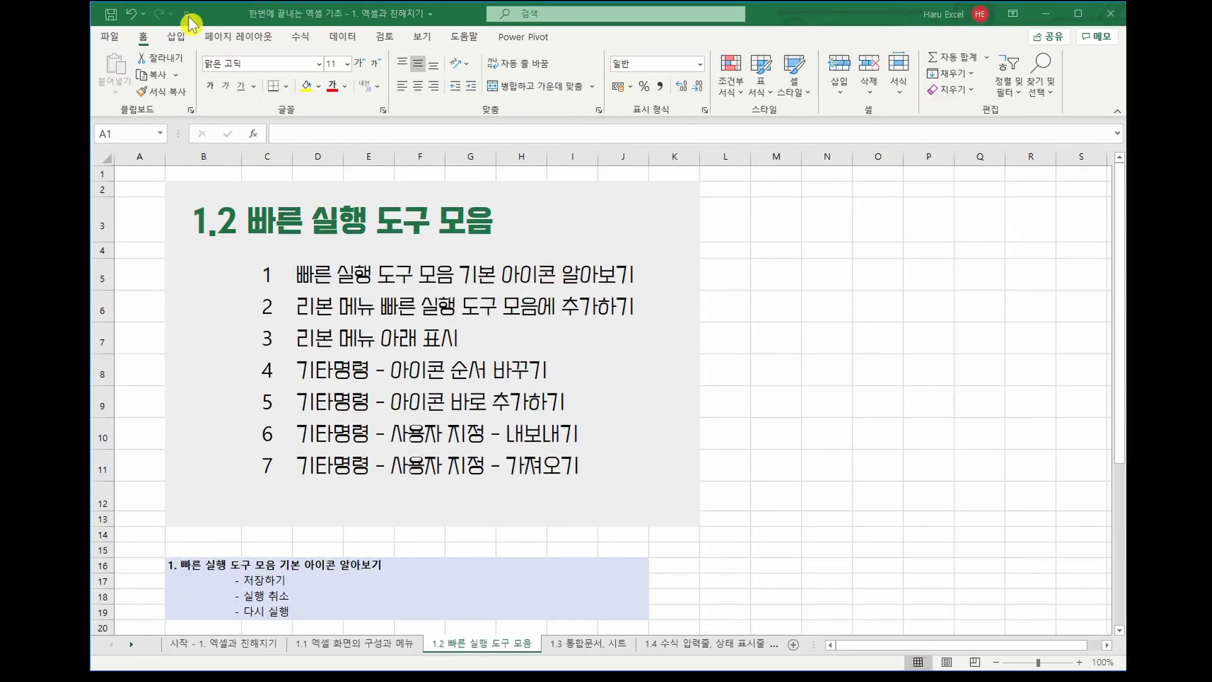
click(186, 14)
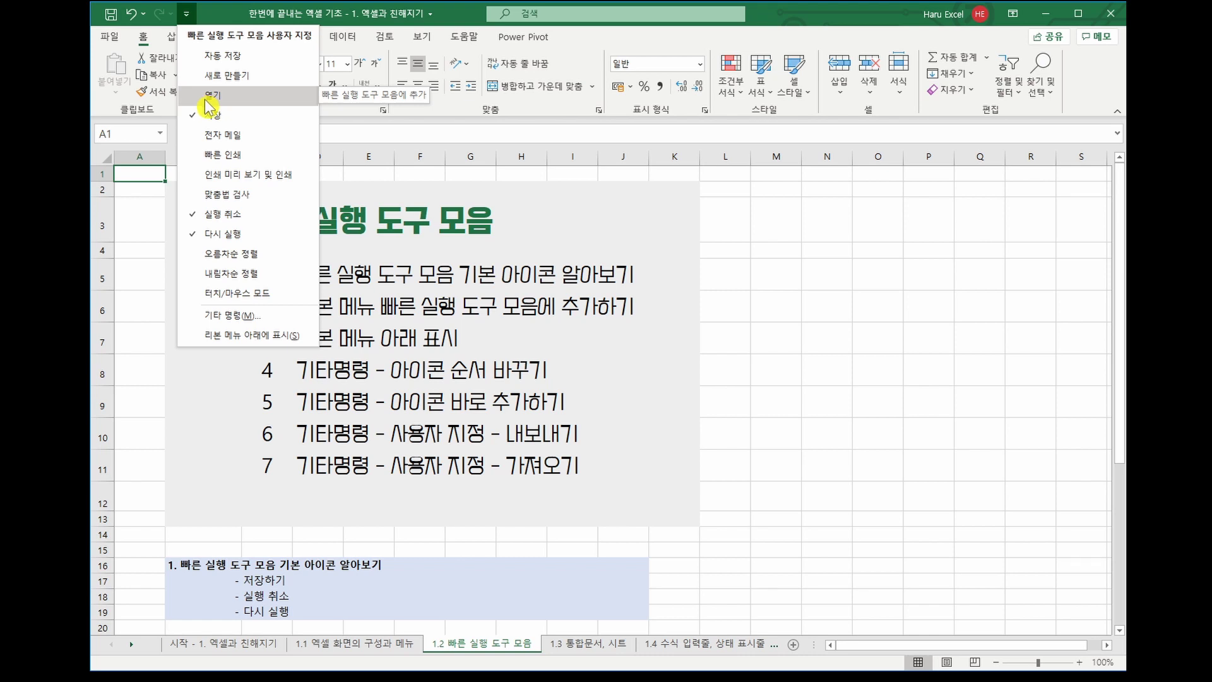
click(221, 13)
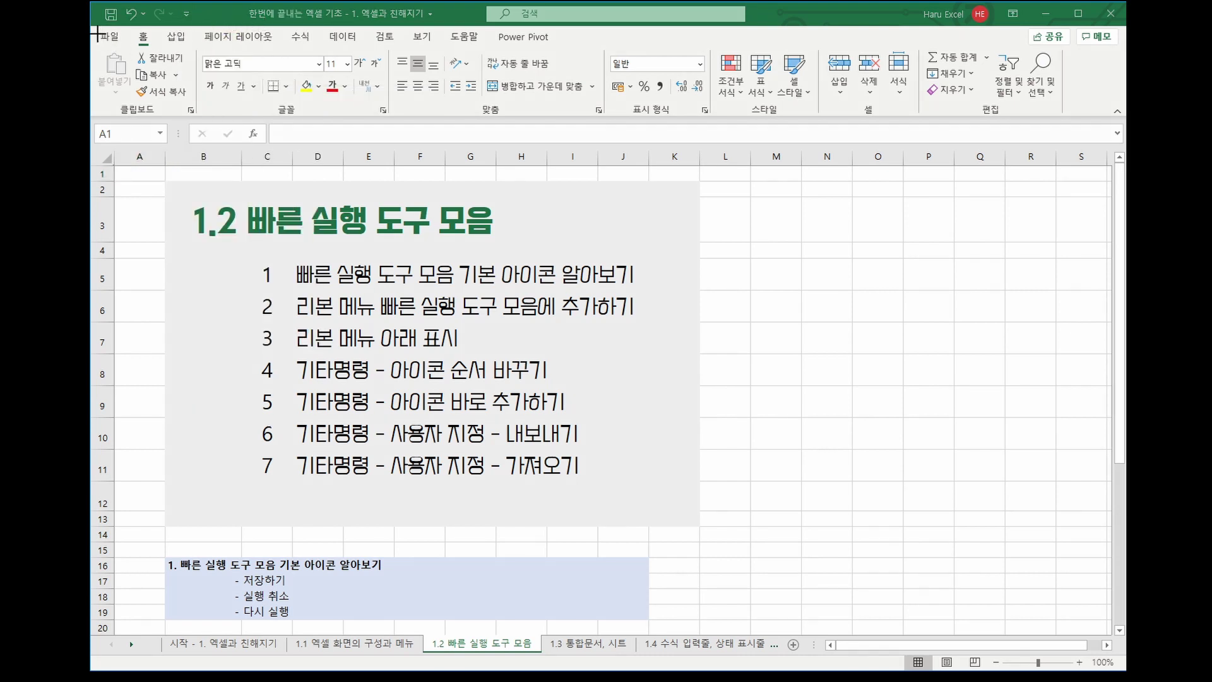
mouse_move(95, 31)
mouse_down()
mouse_move(328, 60)
mouse_move(1118, 112)
mouse_up()
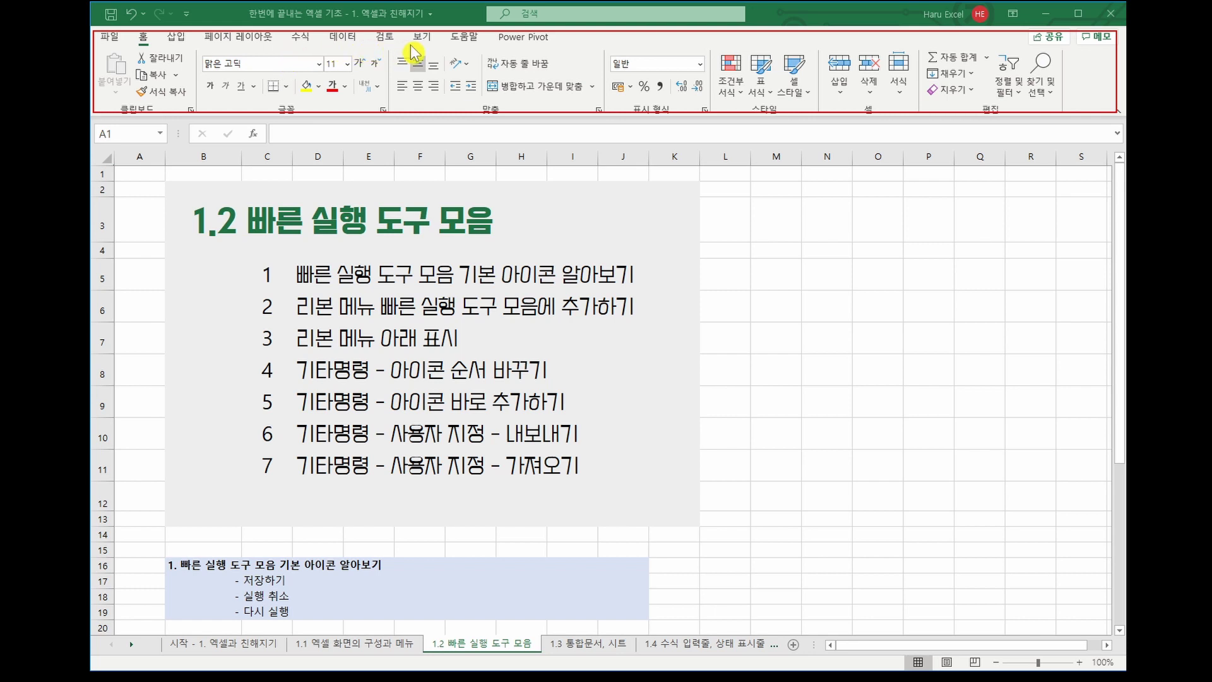
Add the 자동 줄 바꿈 command from the ribbon to the Quick Access Toolbar.
click(511, 61)
right_click(512, 60)
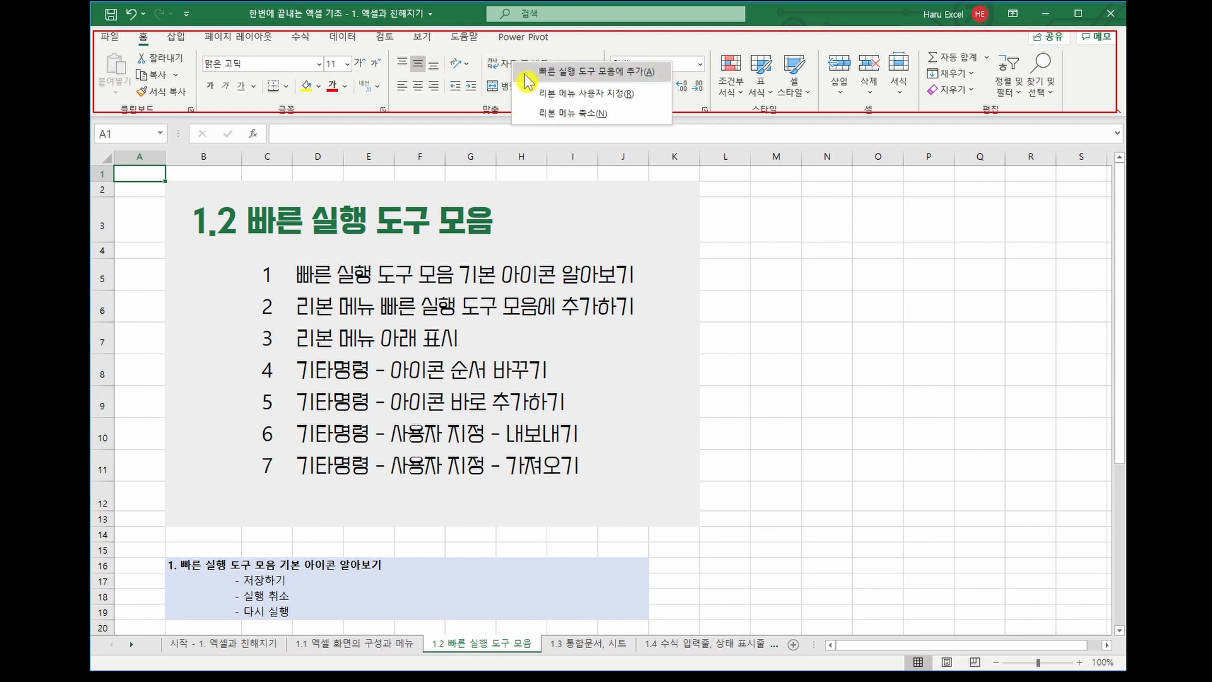
click(524, 72)
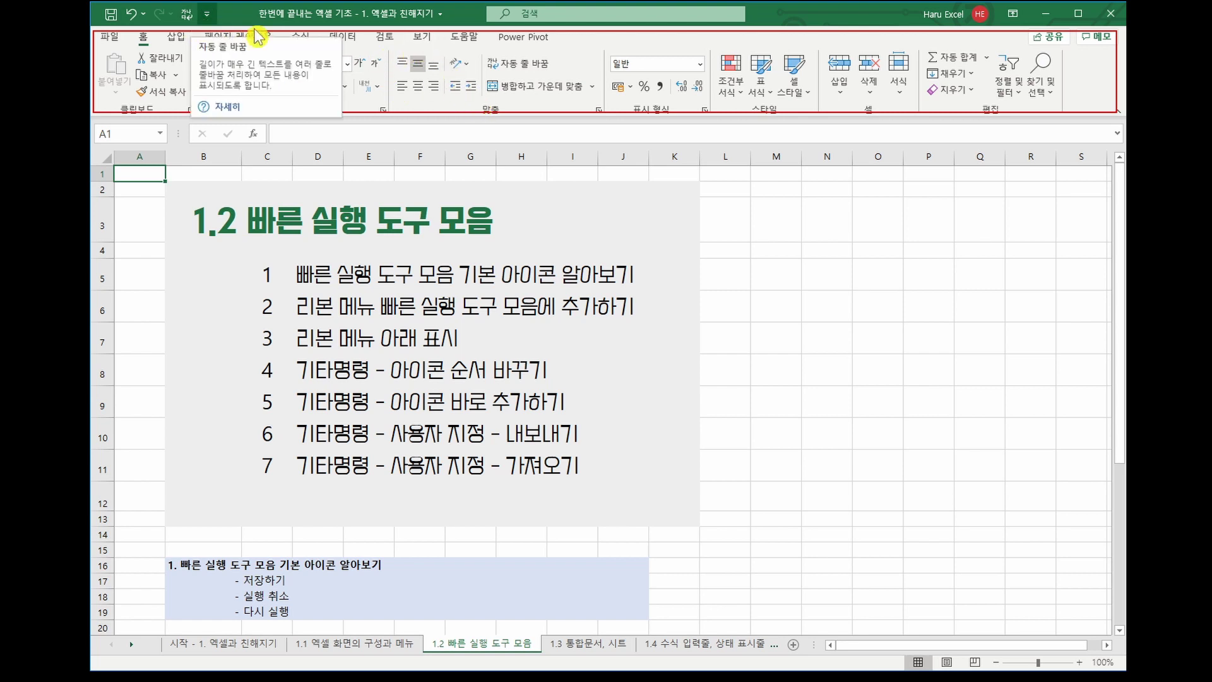
right_click(518, 93)
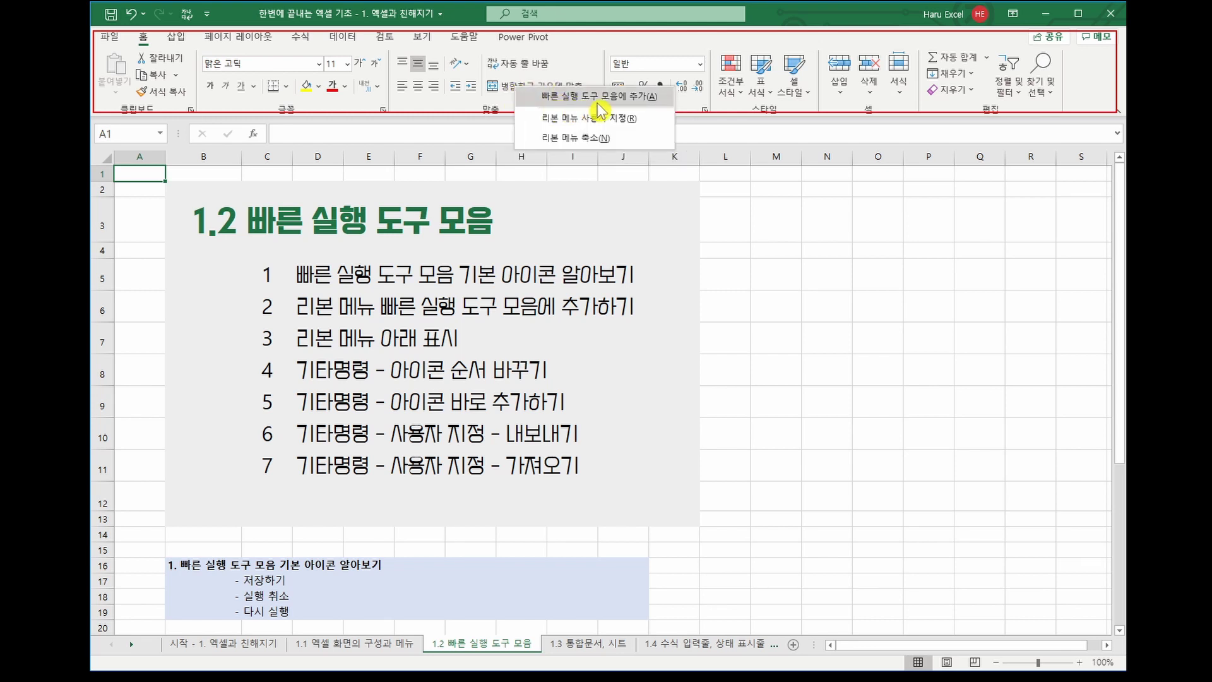
right_click(763, 95)
right_click(951, 73)
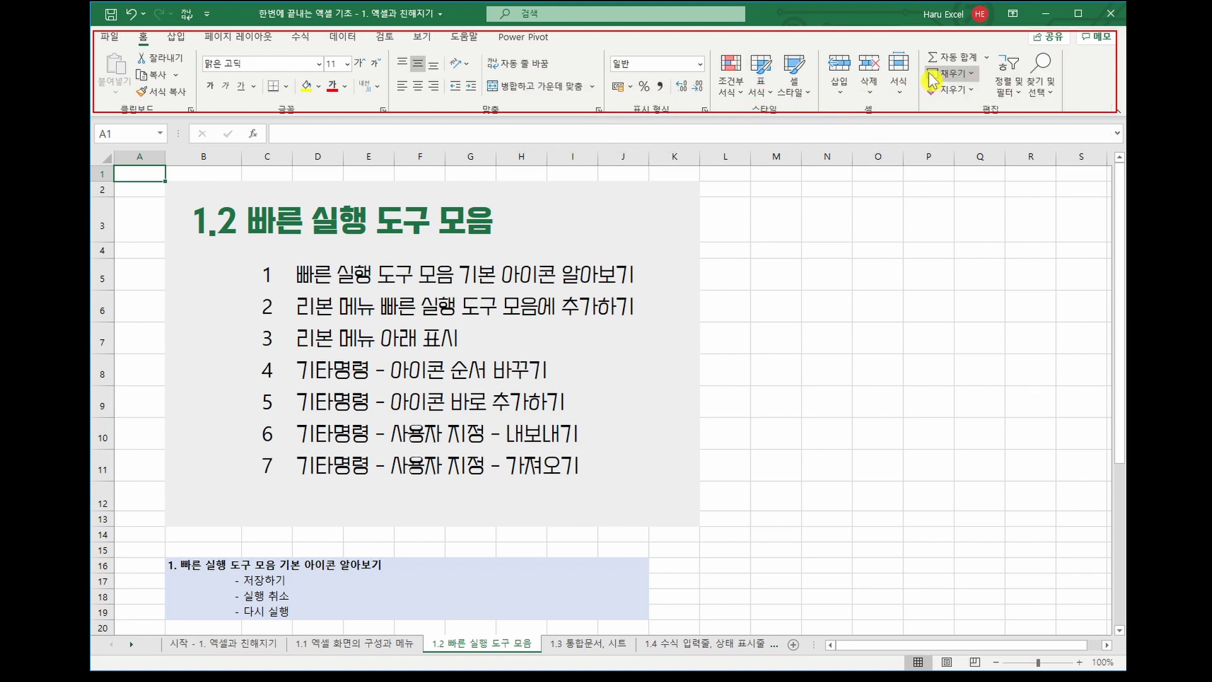
right_click(930, 74)
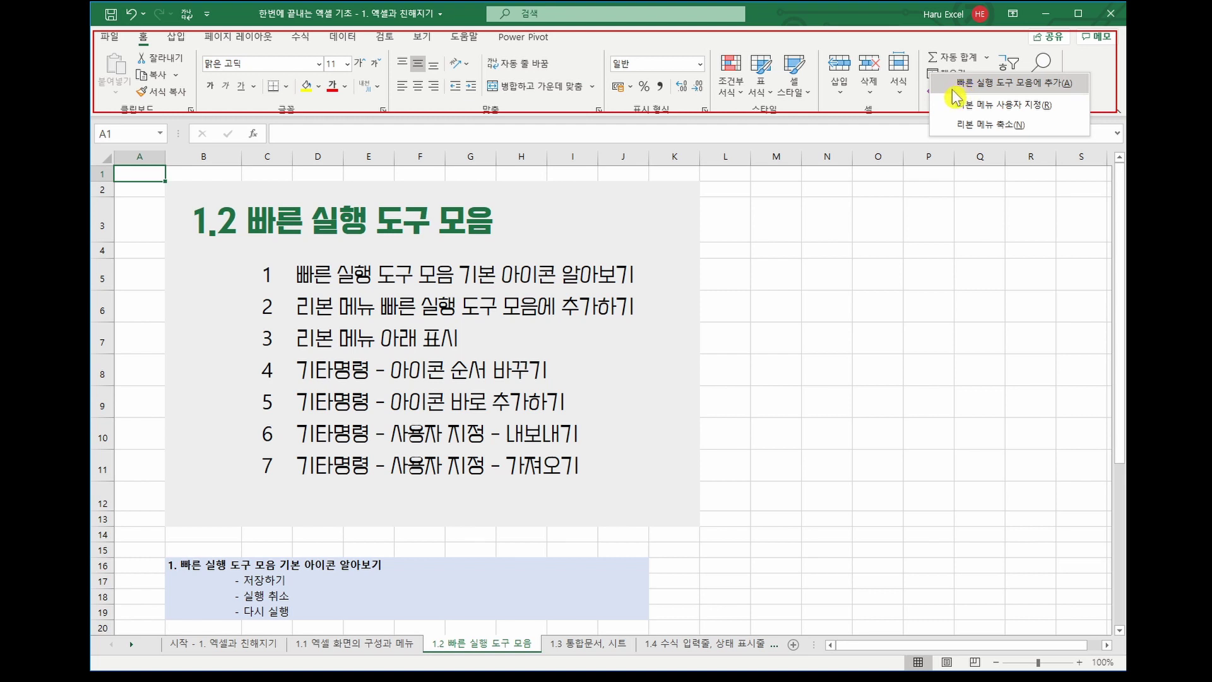
key(Escape)
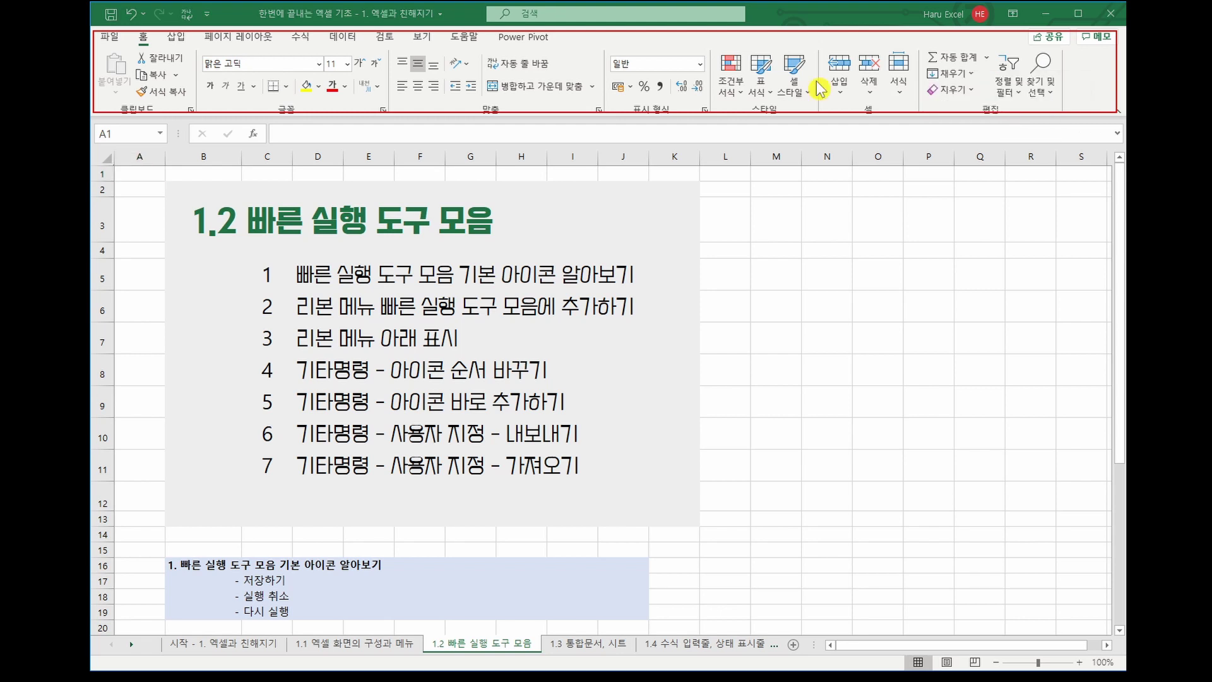
Remove the 자동 줄 바꿈 command from the Quick Access Toolbar.
right_click(187, 15)
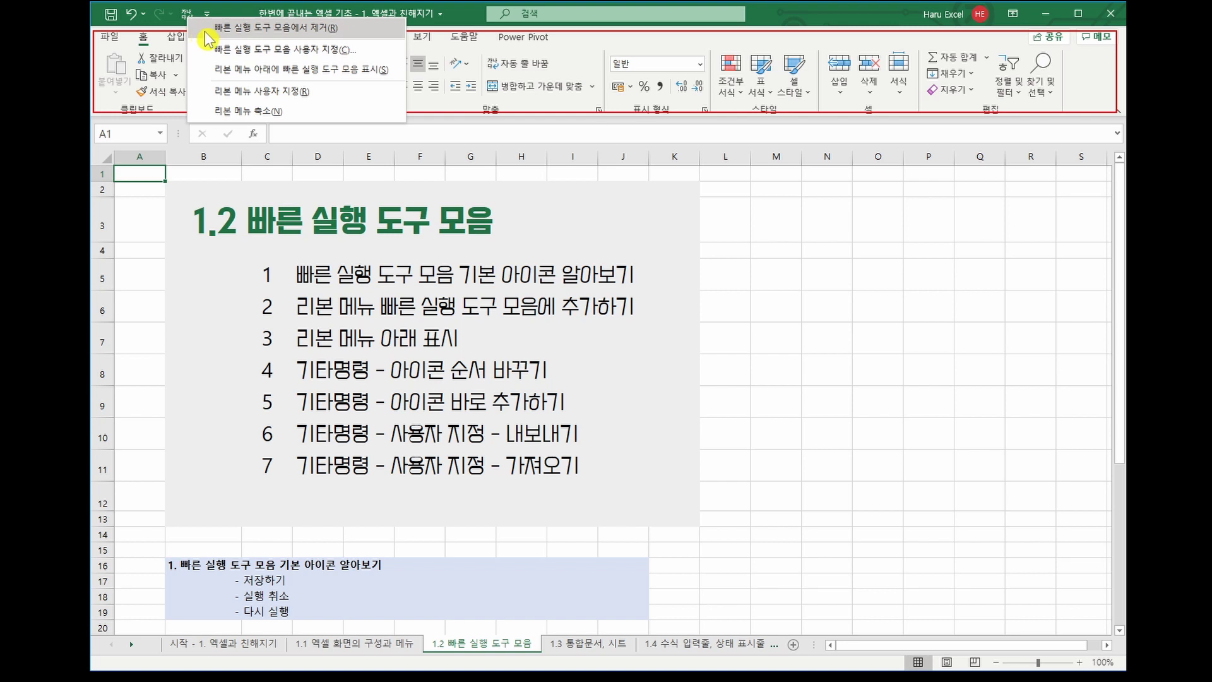
click(199, 30)
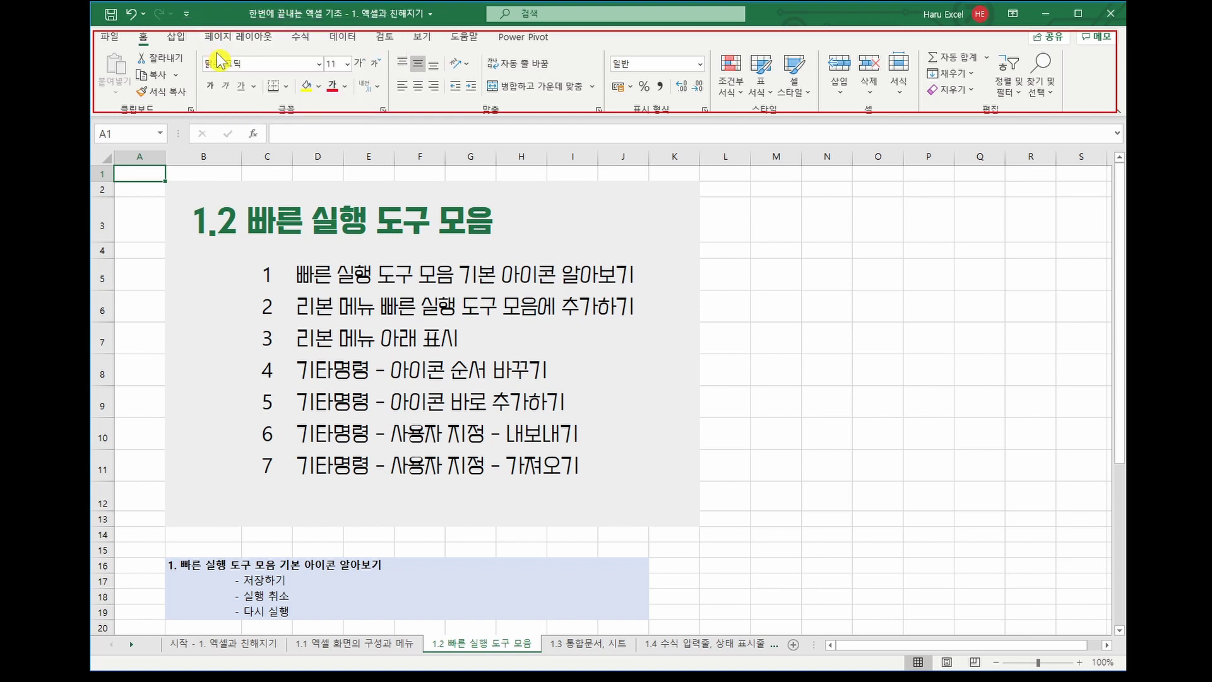
click(284, 276)
drag(302, 278, 603, 279)
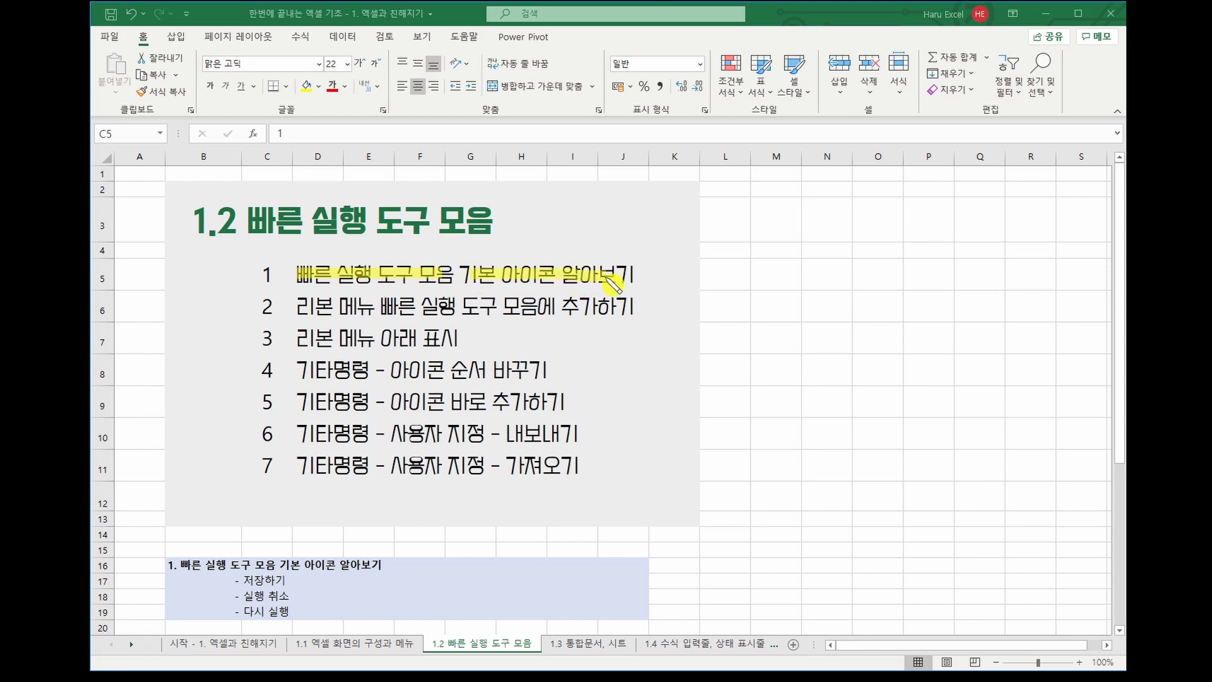
drag(301, 311, 622, 312)
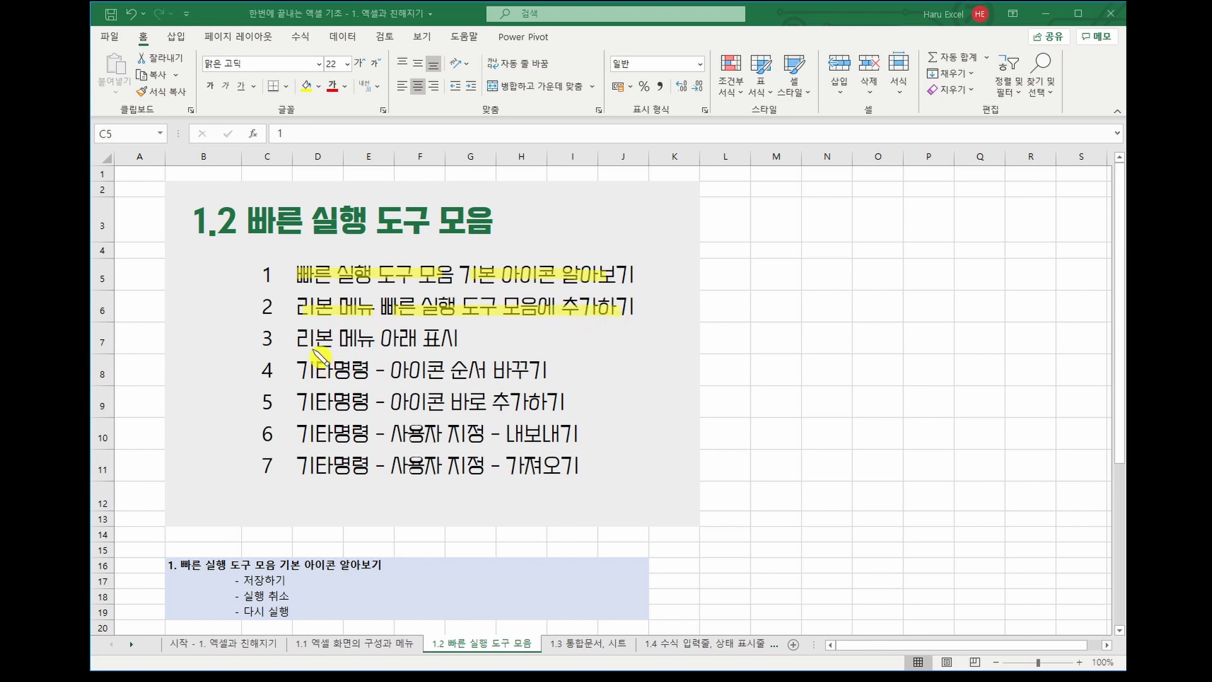
drag(300, 342, 458, 342)
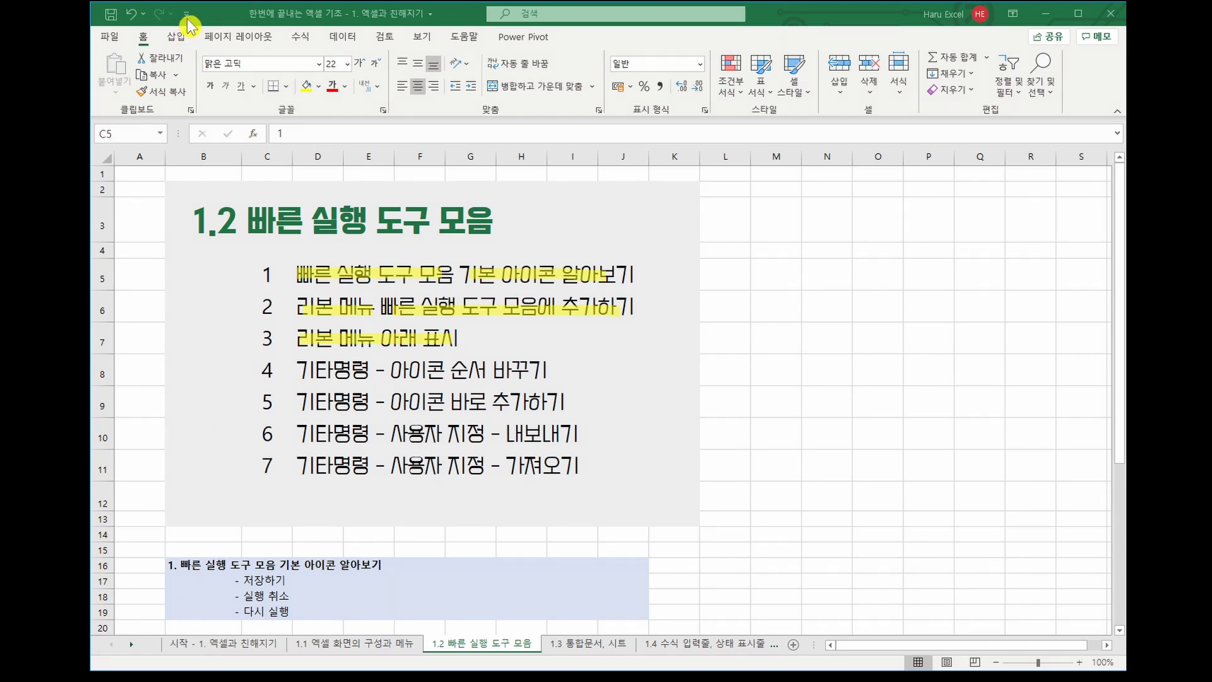
click(216, 20)
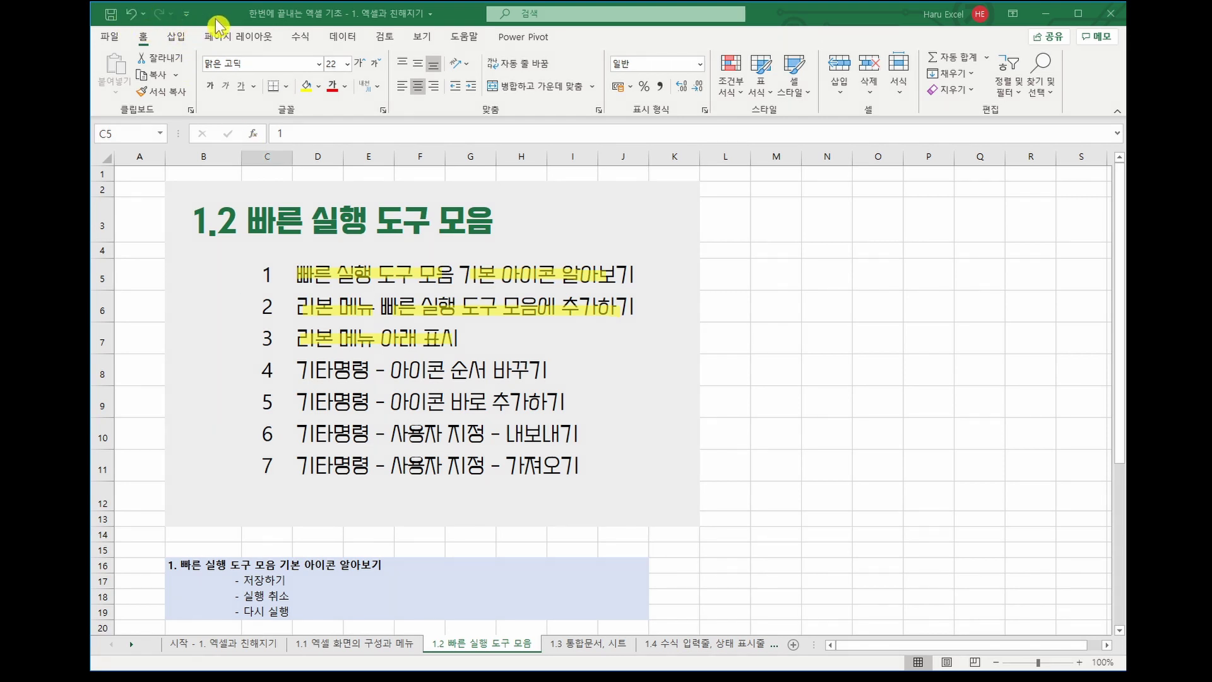
Show the Quick Access Toolbar below the ribbon.
click(187, 15)
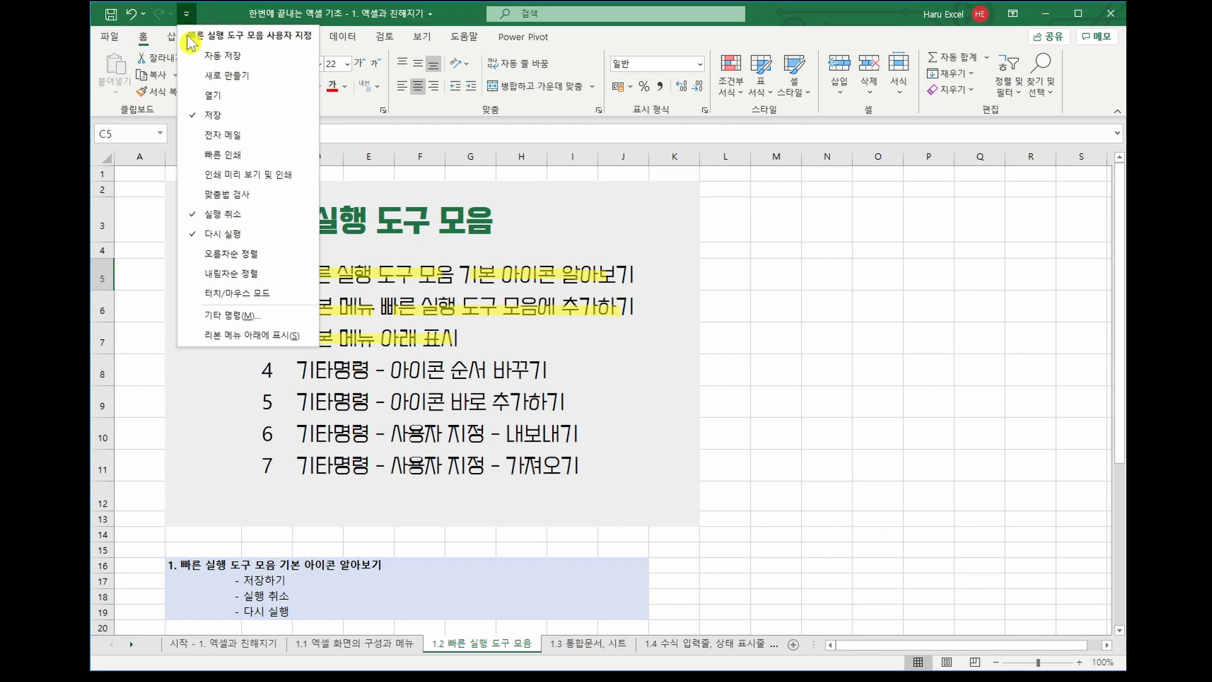
click(196, 336)
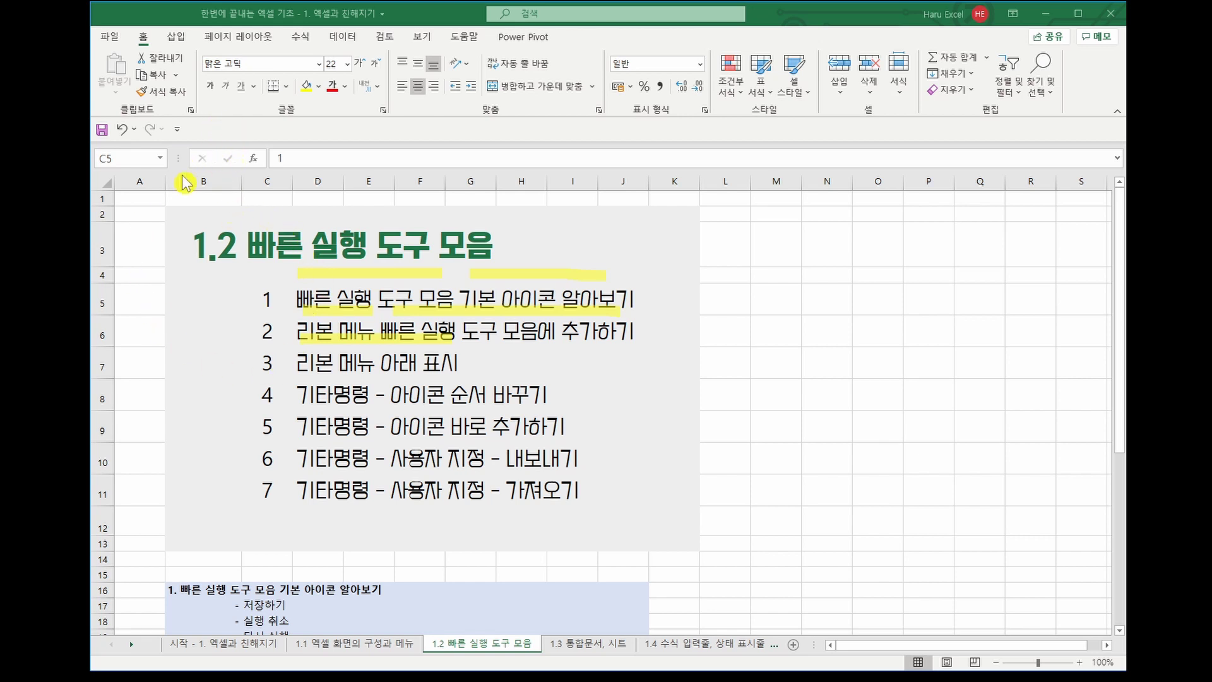
Move the Quick Access Toolbar back above the ribbon.
click(179, 131)
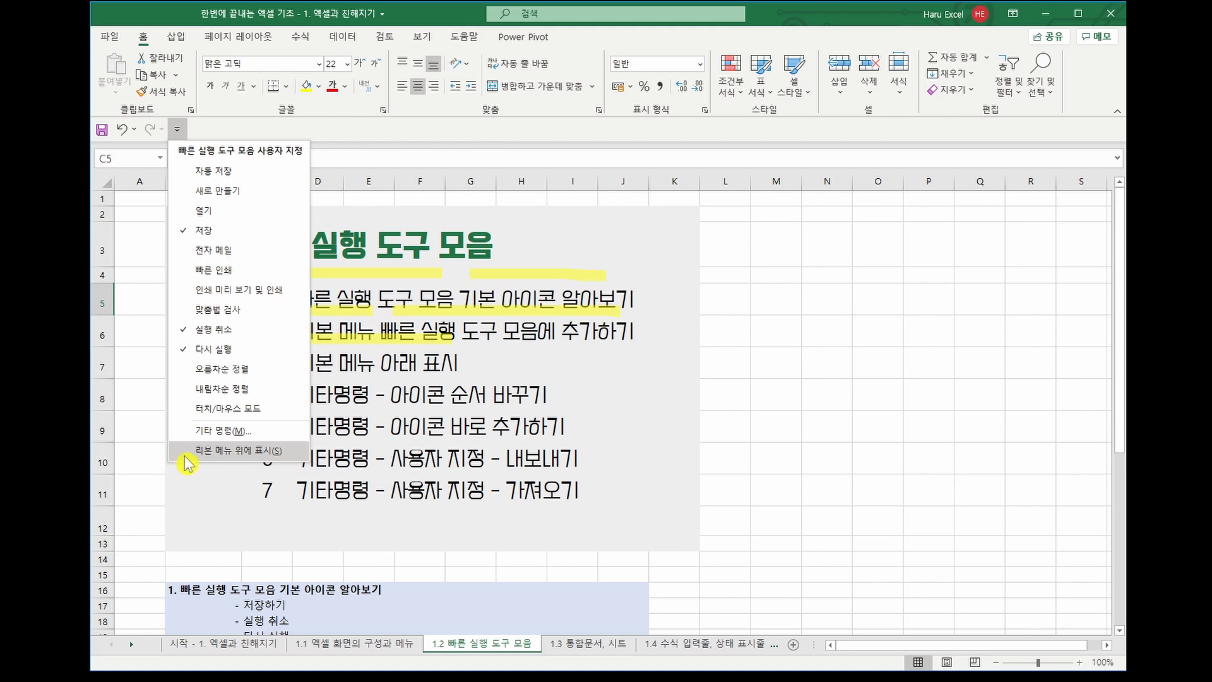
right_click(138, 134)
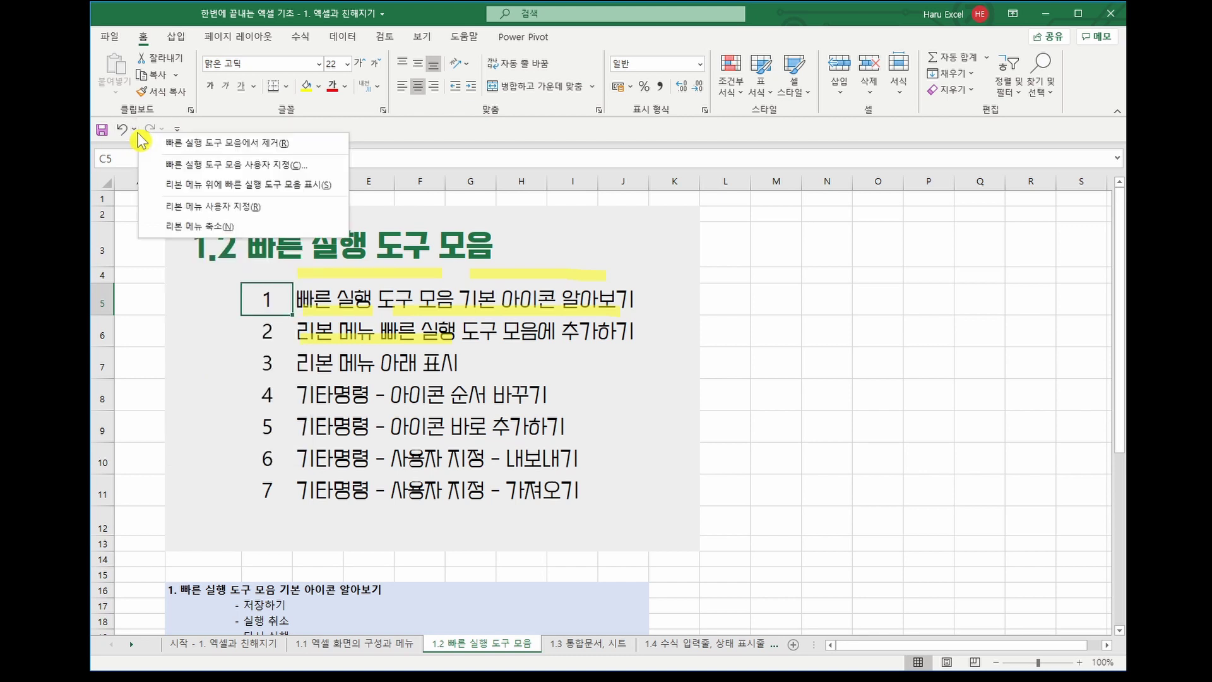
click(155, 187)
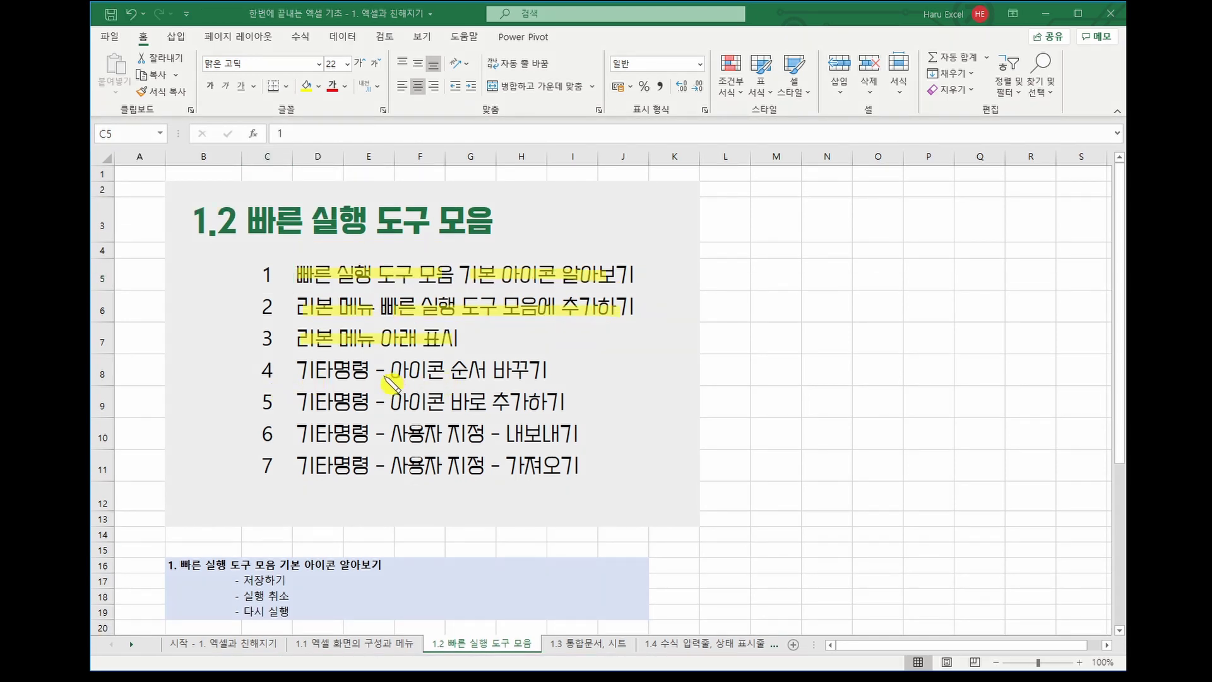
drag(302, 374, 531, 373)
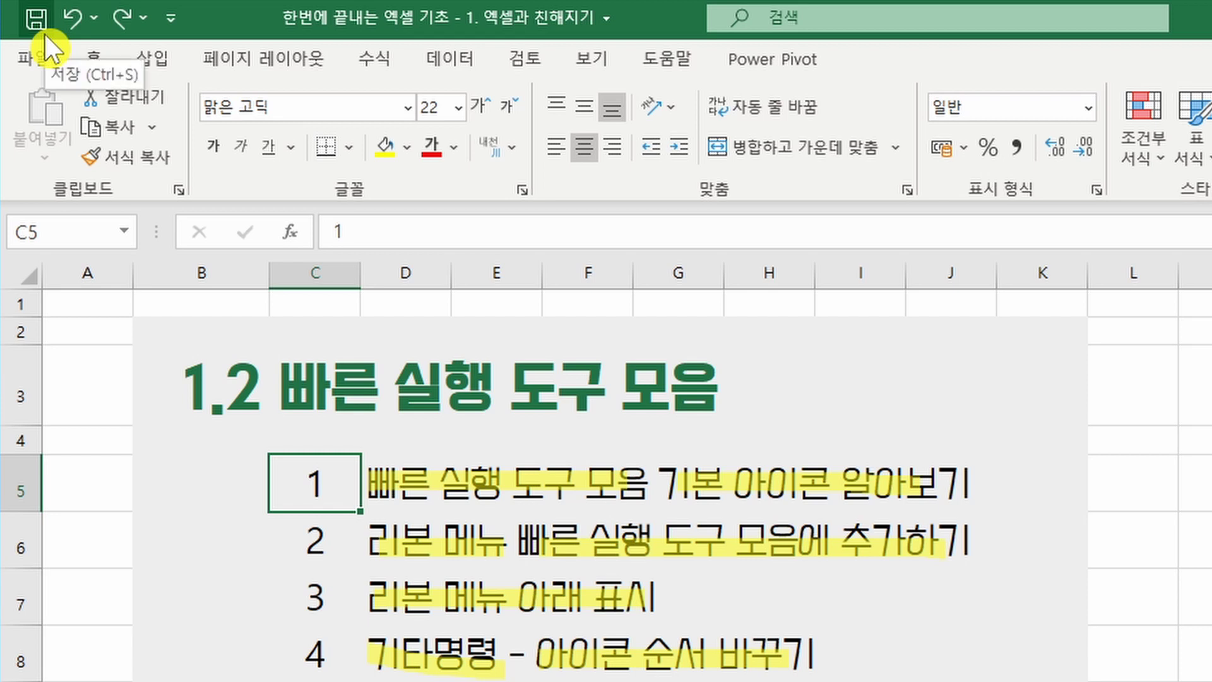
Open the full command customization options for the Quick Access Toolbar.
click(170, 19)
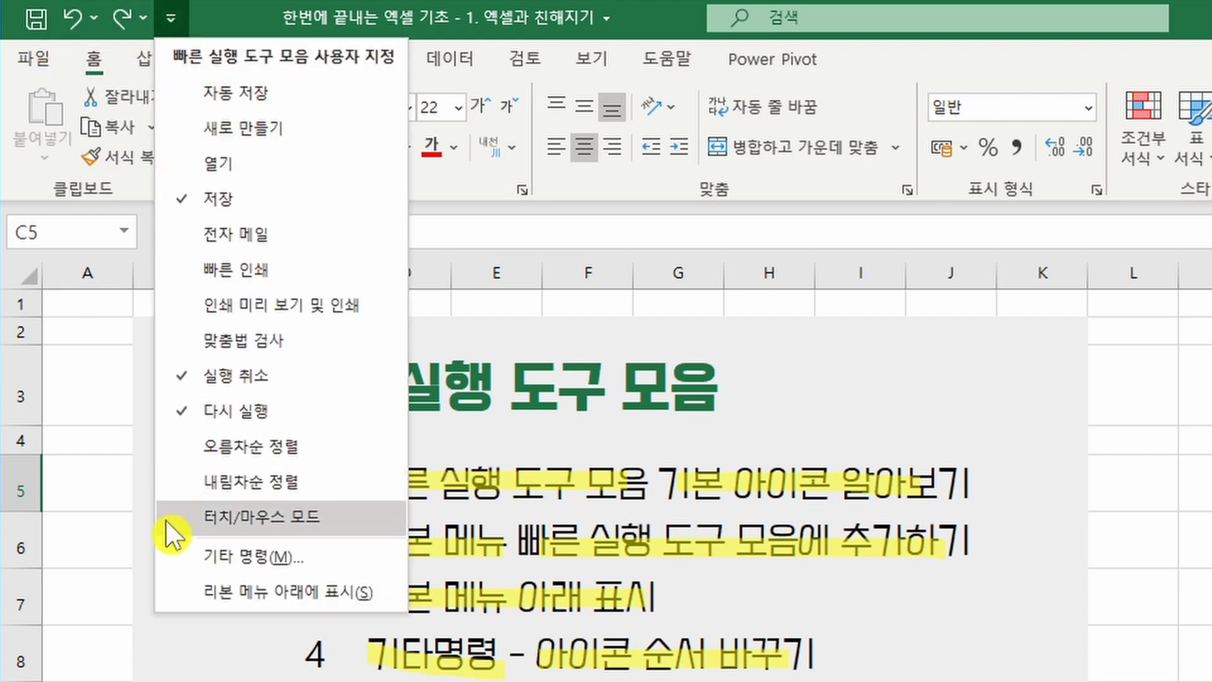
click(187, 547)
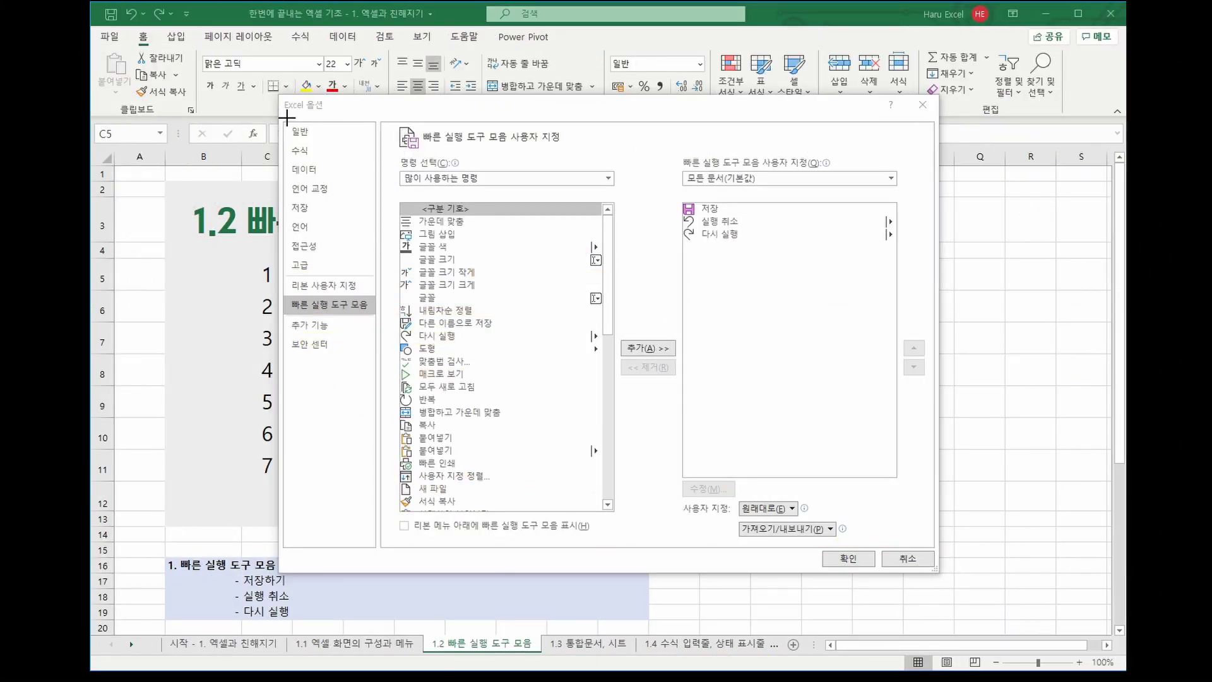
drag(282, 98, 327, 116)
drag(285, 298, 374, 315)
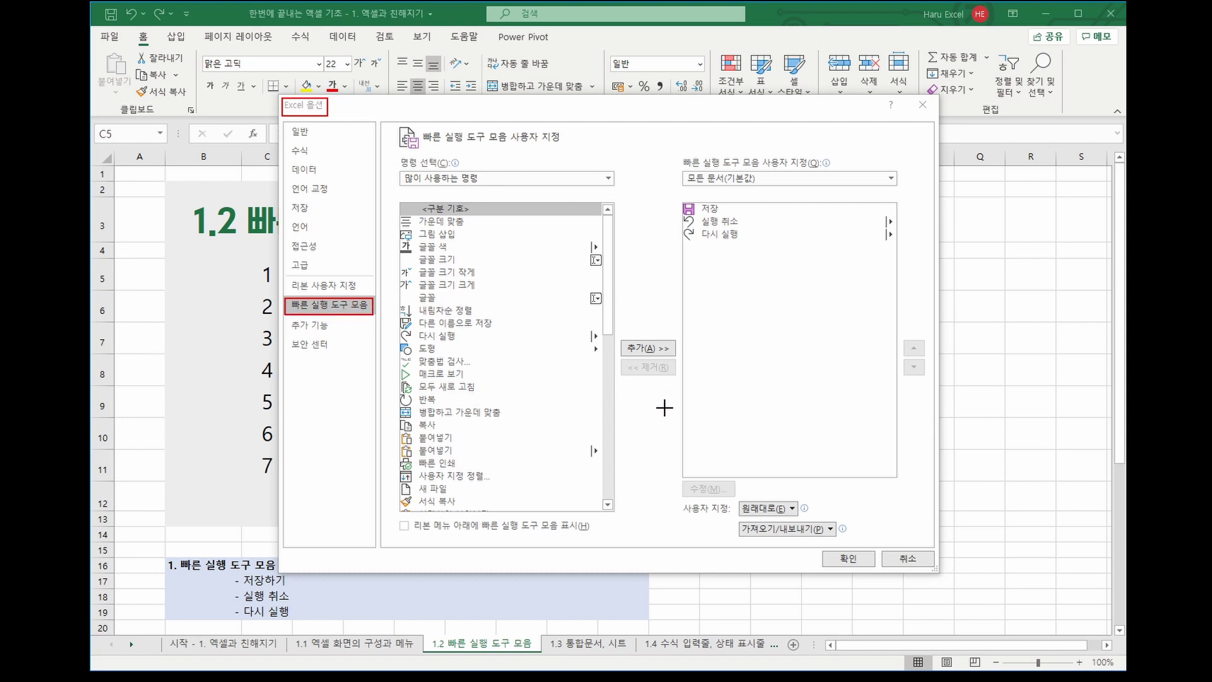
mouse_move(680, 153)
mouse_down()
mouse_move(931, 482)
mouse_move(933, 547)
mouse_up()
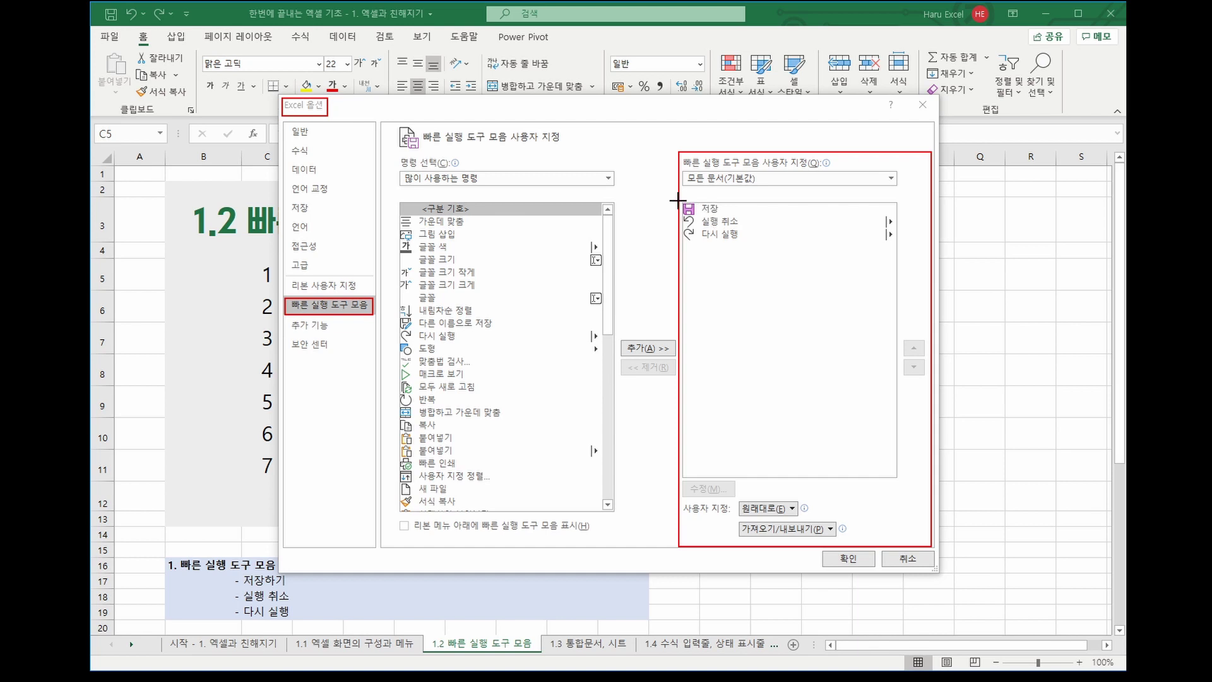
drag(679, 201, 901, 243)
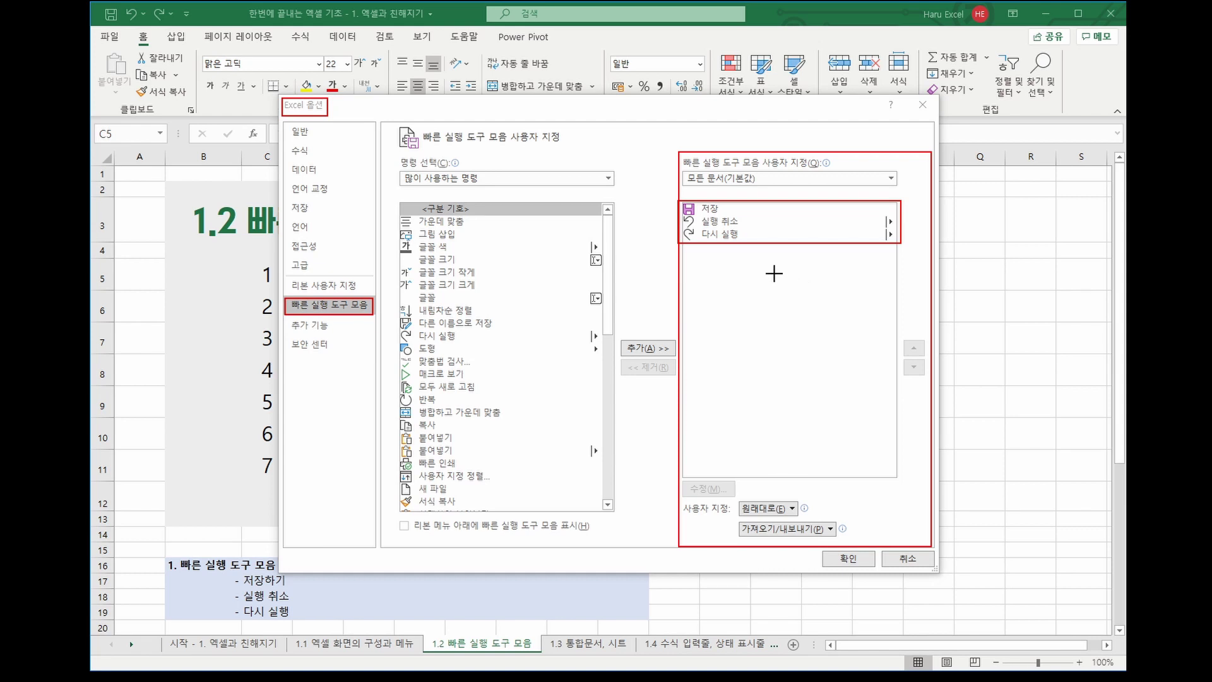
Reorder the Quick Access Toolbar so 실행 취소 comes first, ahead of 저장, and apply the change.
click(723, 221)
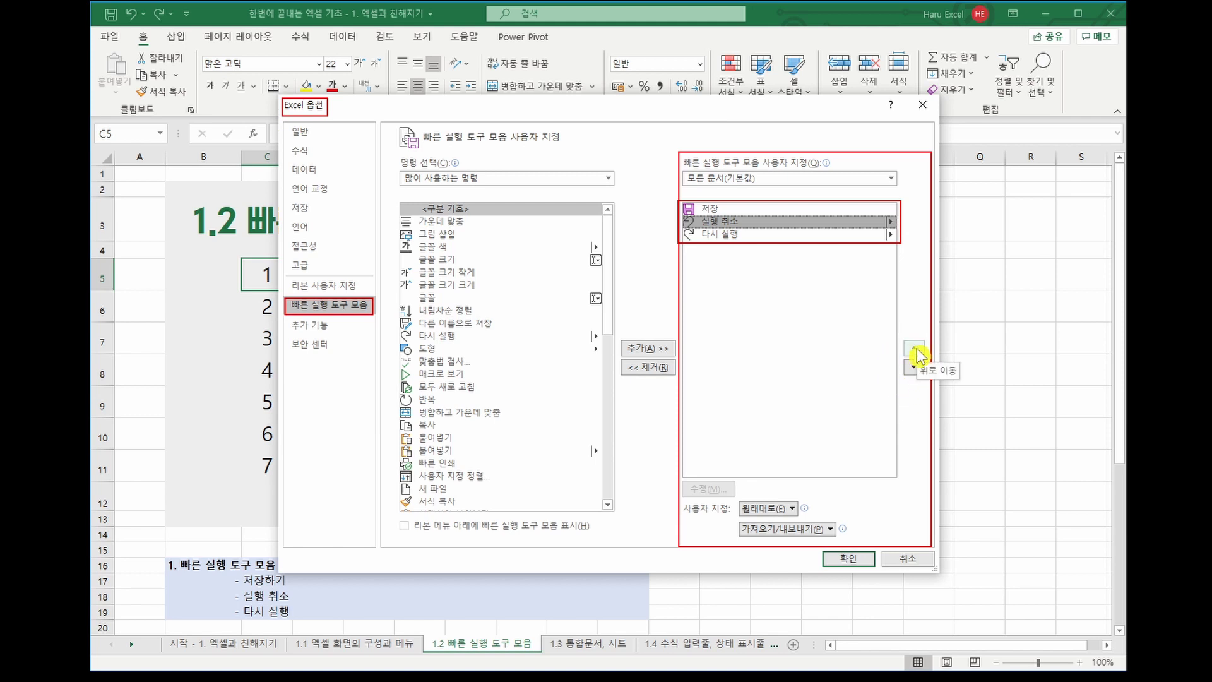
click(915, 370)
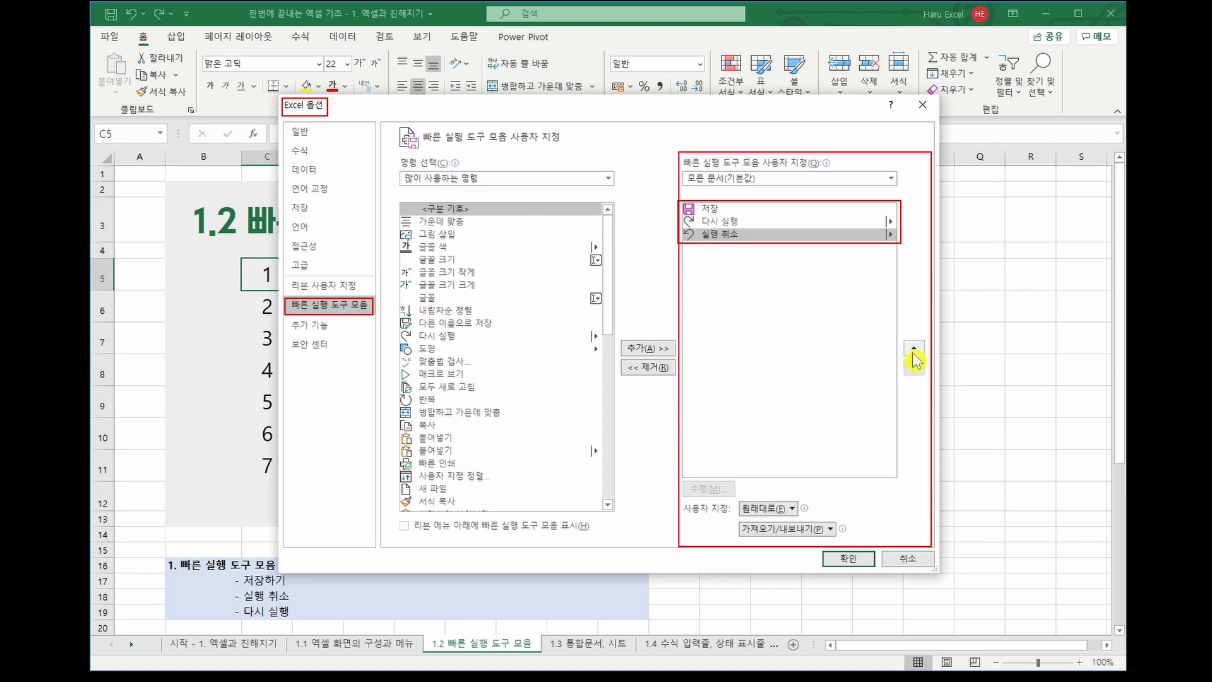
click(914, 348)
click(914, 348)
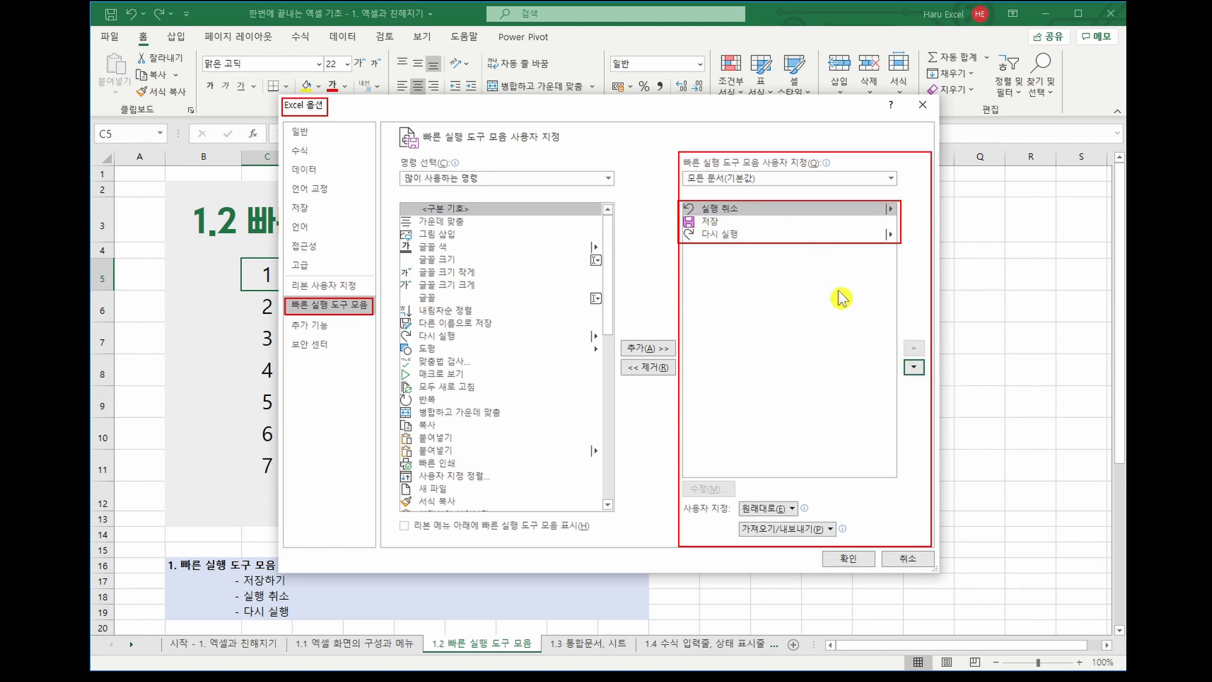
click(853, 561)
Clear the contents of cell C5.
key(Delete)
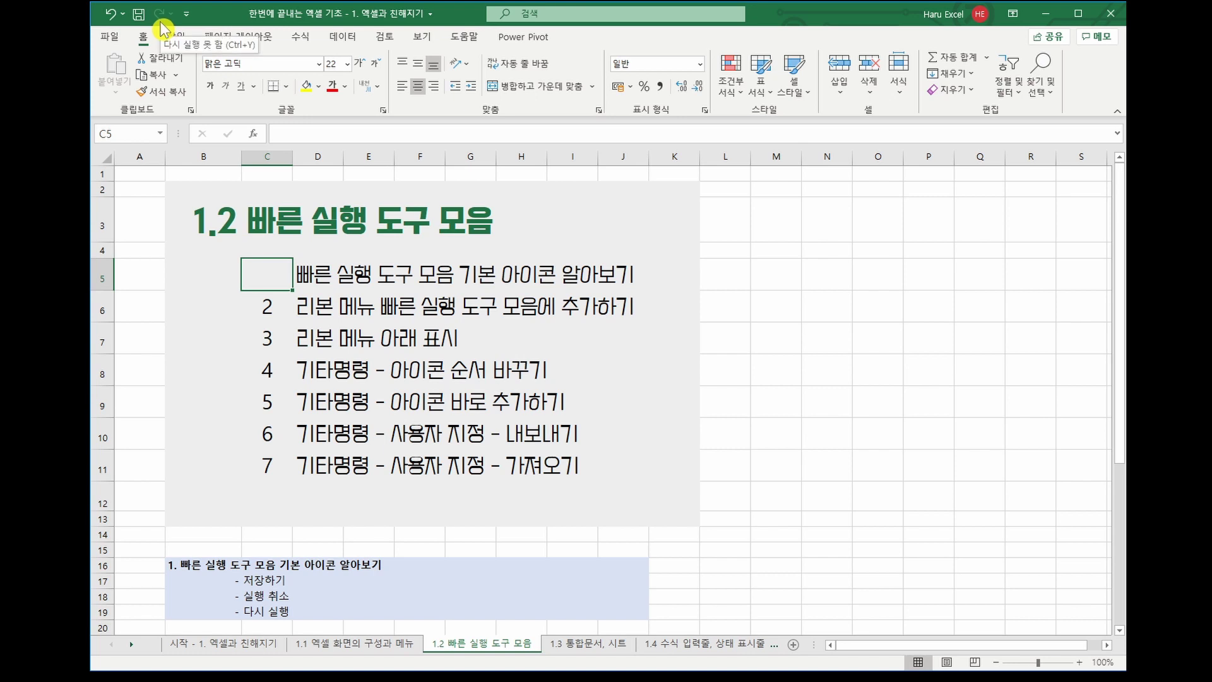
Reopen the Quick Access Toolbar customization options with the list of available commands.
click(187, 14)
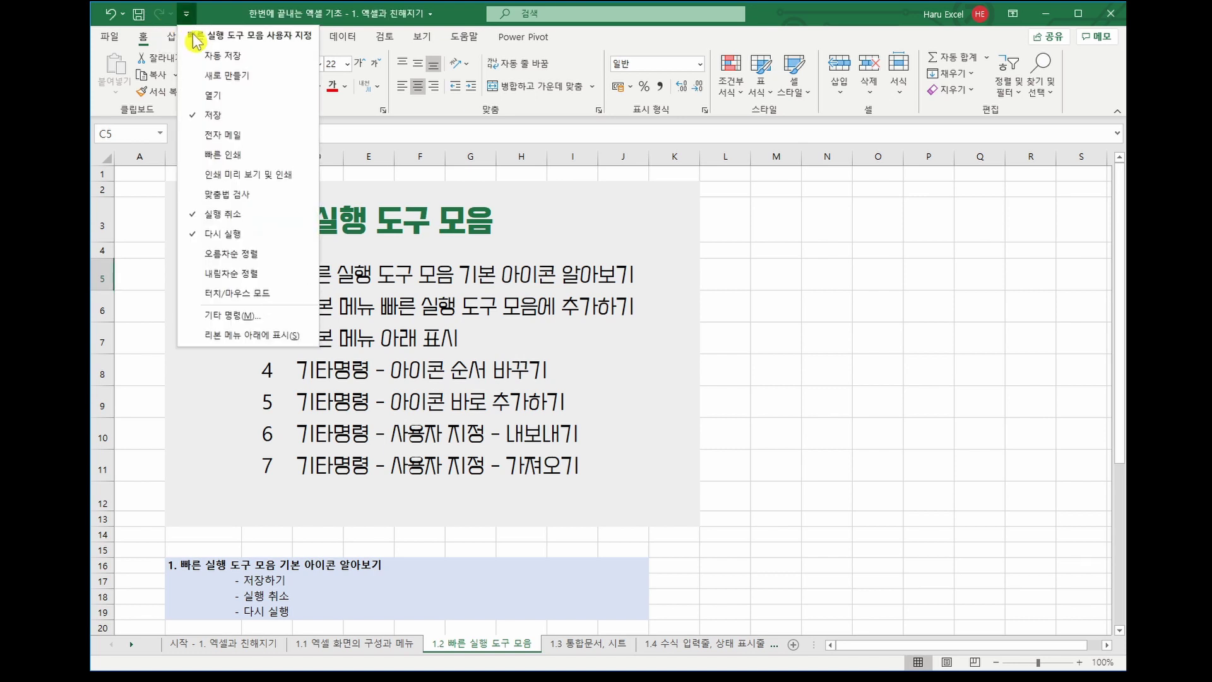
click(201, 316)
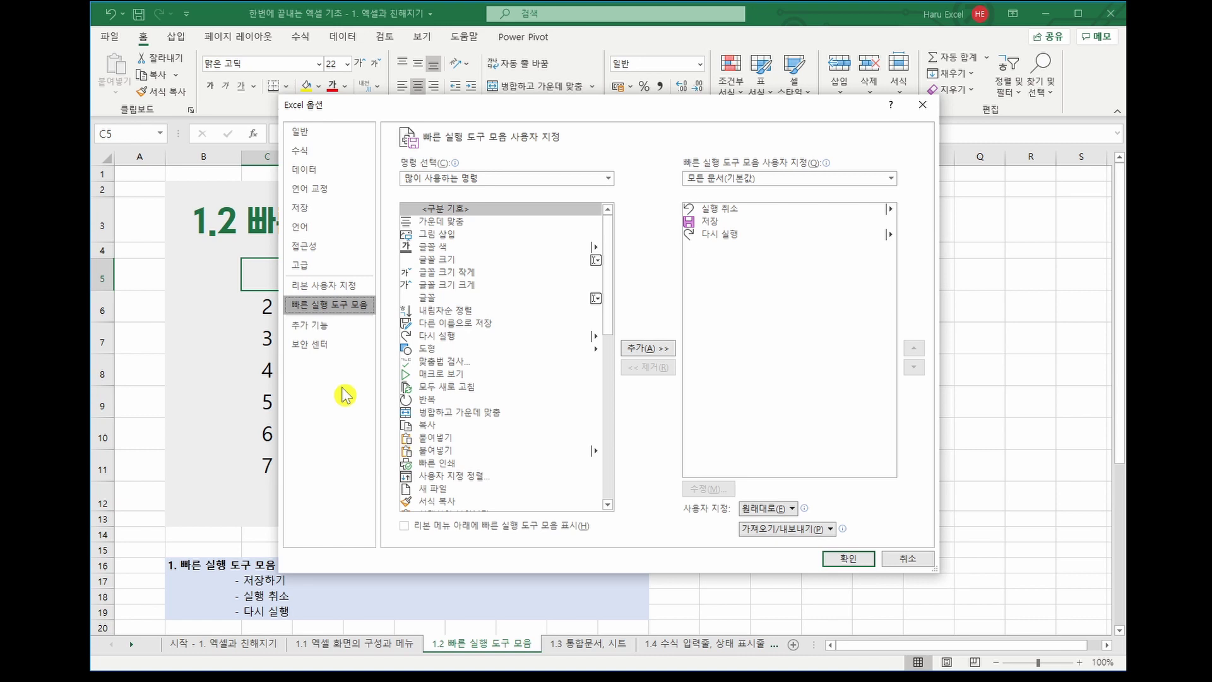
key(ctrl+2)
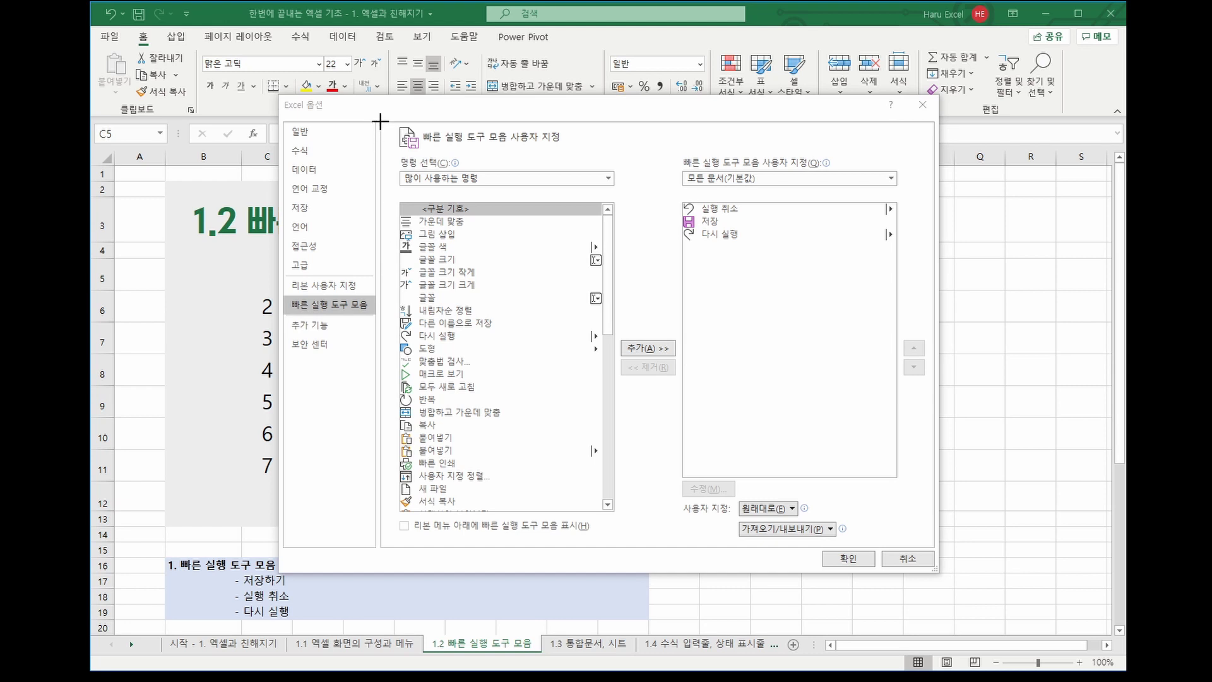
mouse_move(384, 123)
mouse_down()
mouse_move(544, 373)
mouse_move(577, 487)
mouse_move(671, 552)
mouse_move(617, 551)
mouse_up()
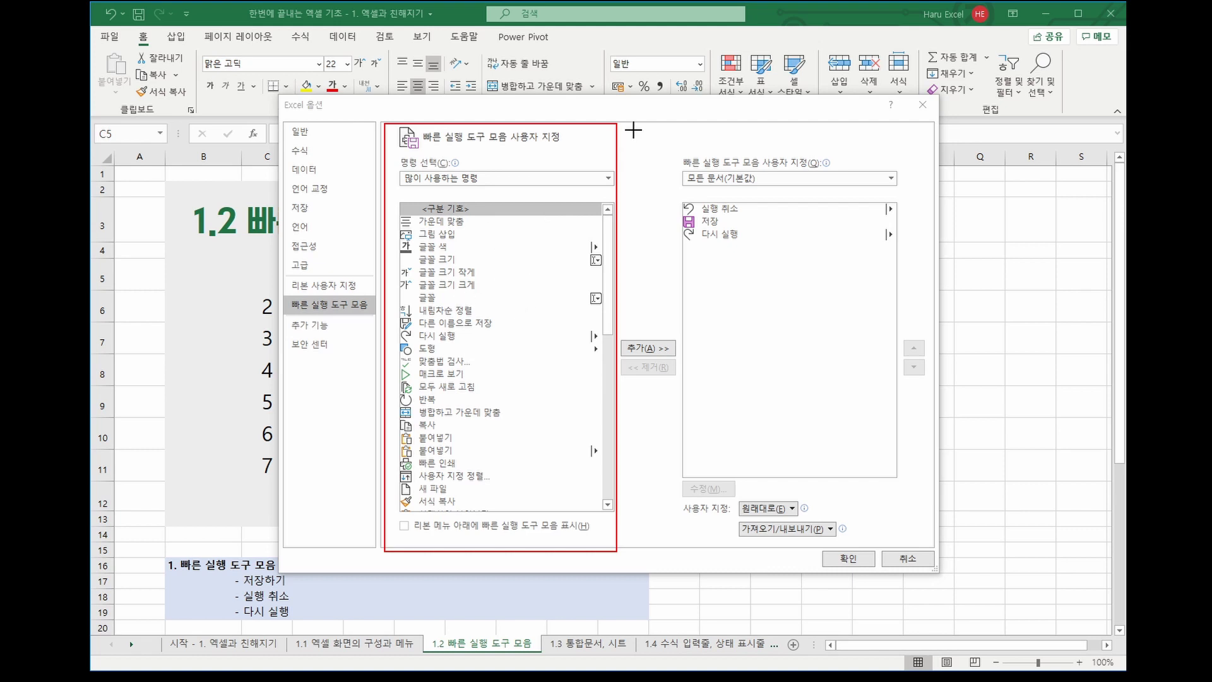
mouse_move(676, 123)
mouse_down()
mouse_move(813, 273)
mouse_move(934, 496)
mouse_move(933, 547)
mouse_up()
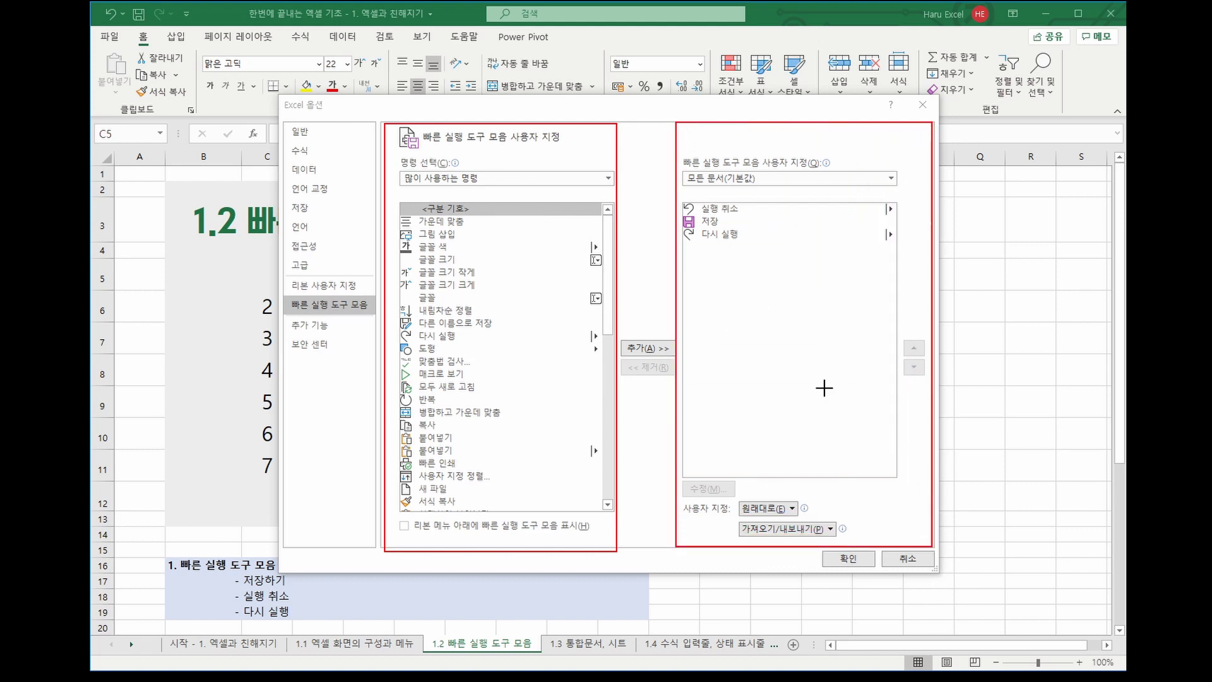
drag(619, 335, 680, 382)
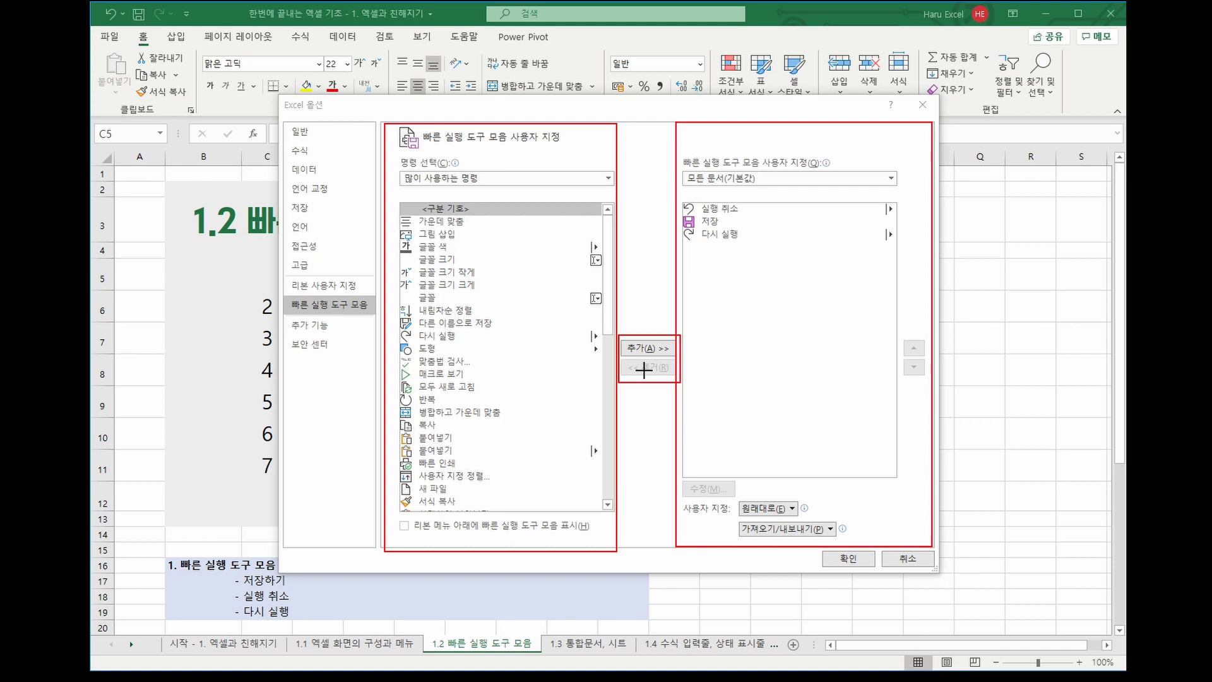
Add 모두 새로 고침 from the 많이 사용하는 명령 category to the Quick Access Toolbar's command list.
click(459, 181)
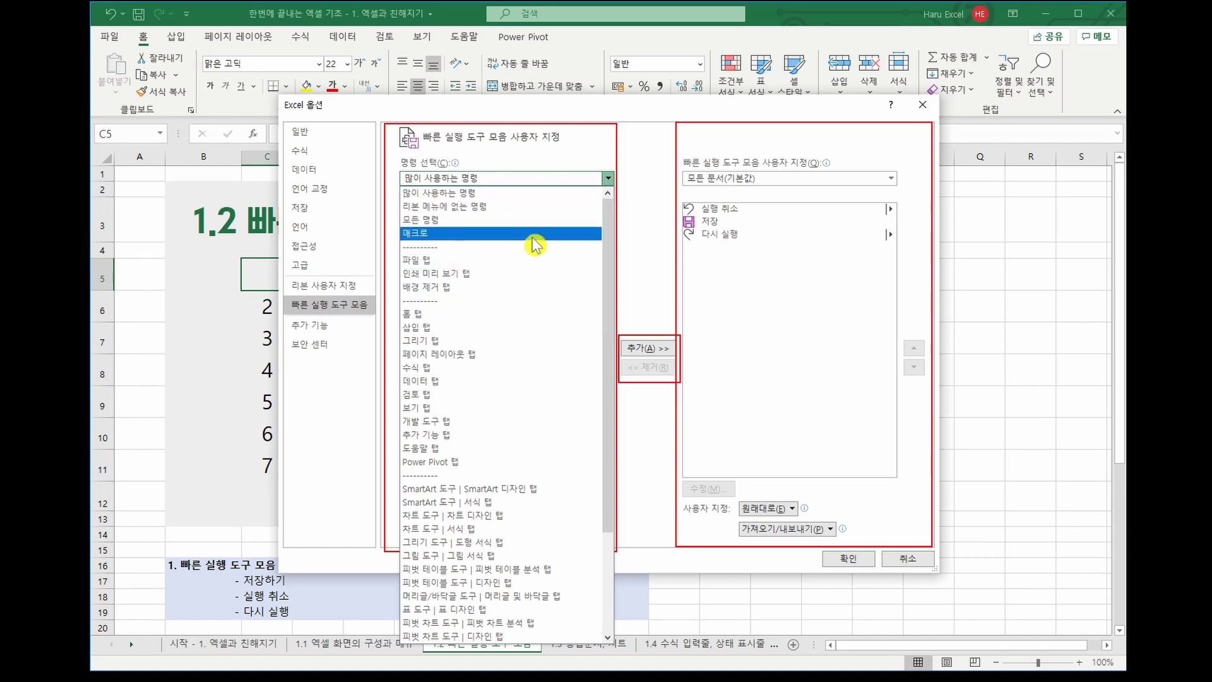
click(534, 193)
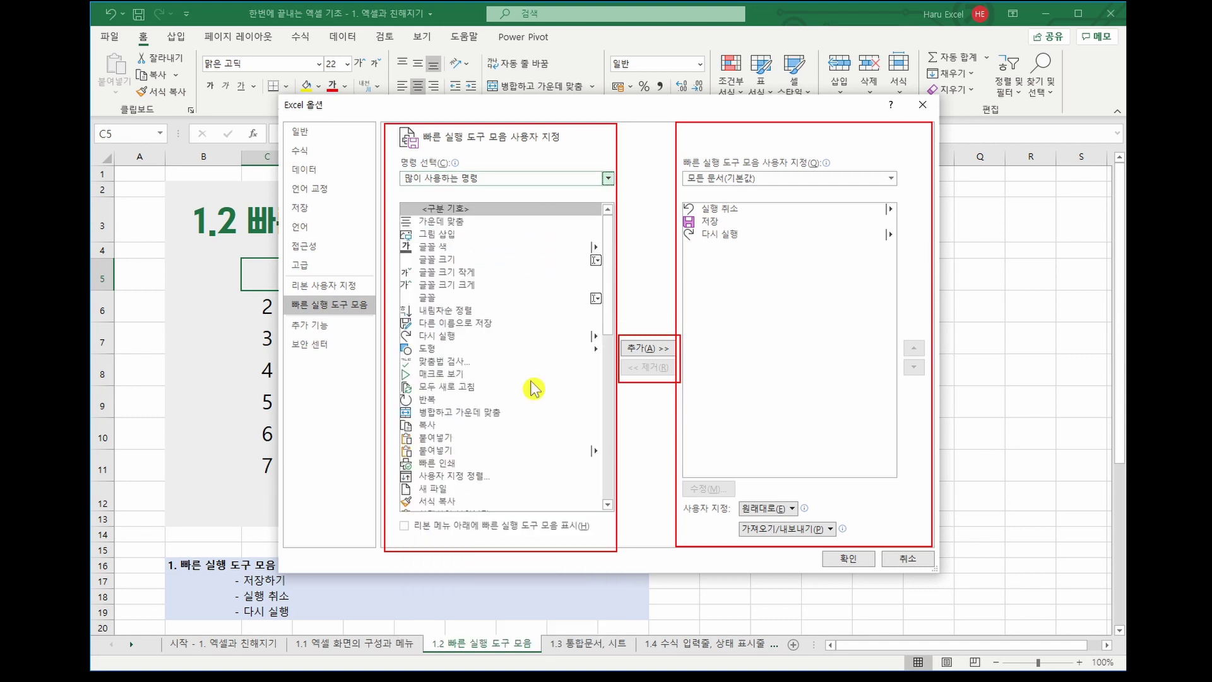
click(461, 388)
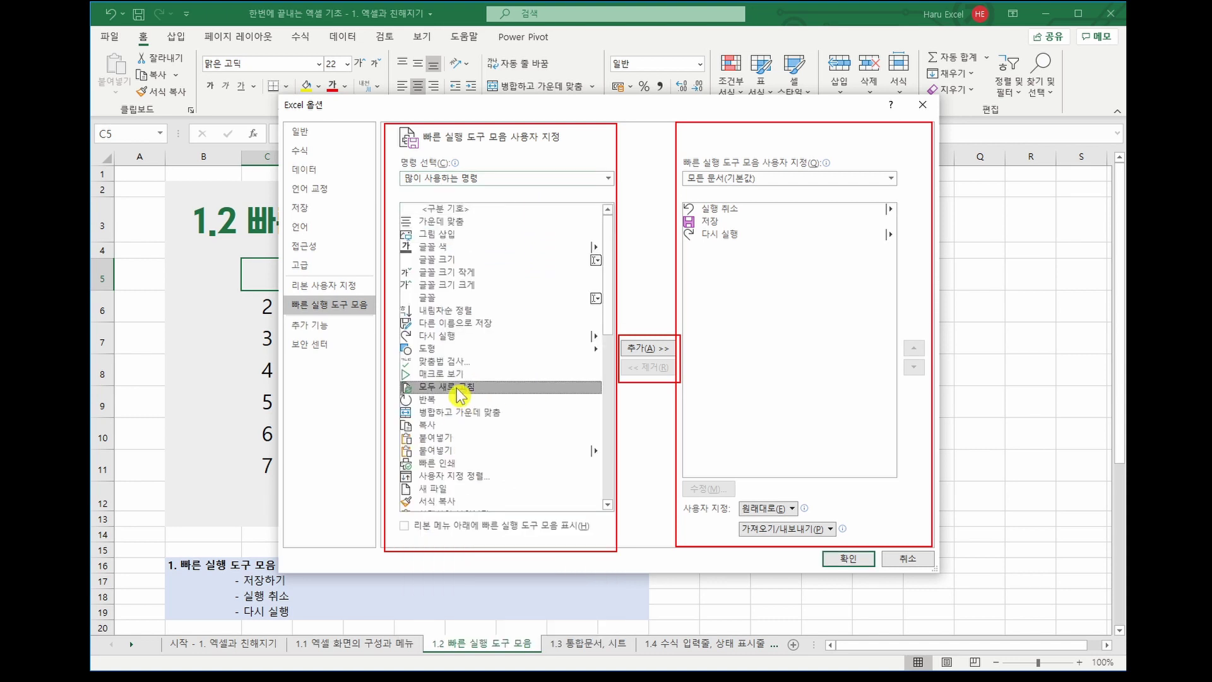
click(654, 349)
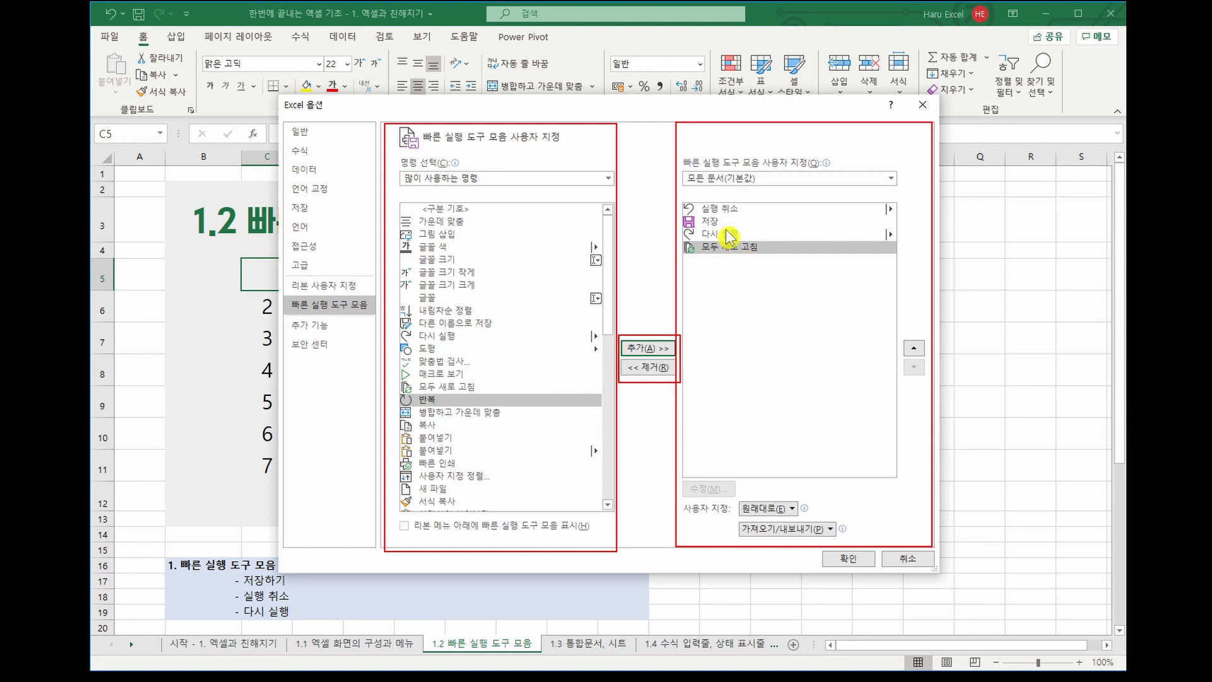
Remove 모두 새로 고침 from the Quick Access Toolbar's command list.
click(729, 235)
click(727, 248)
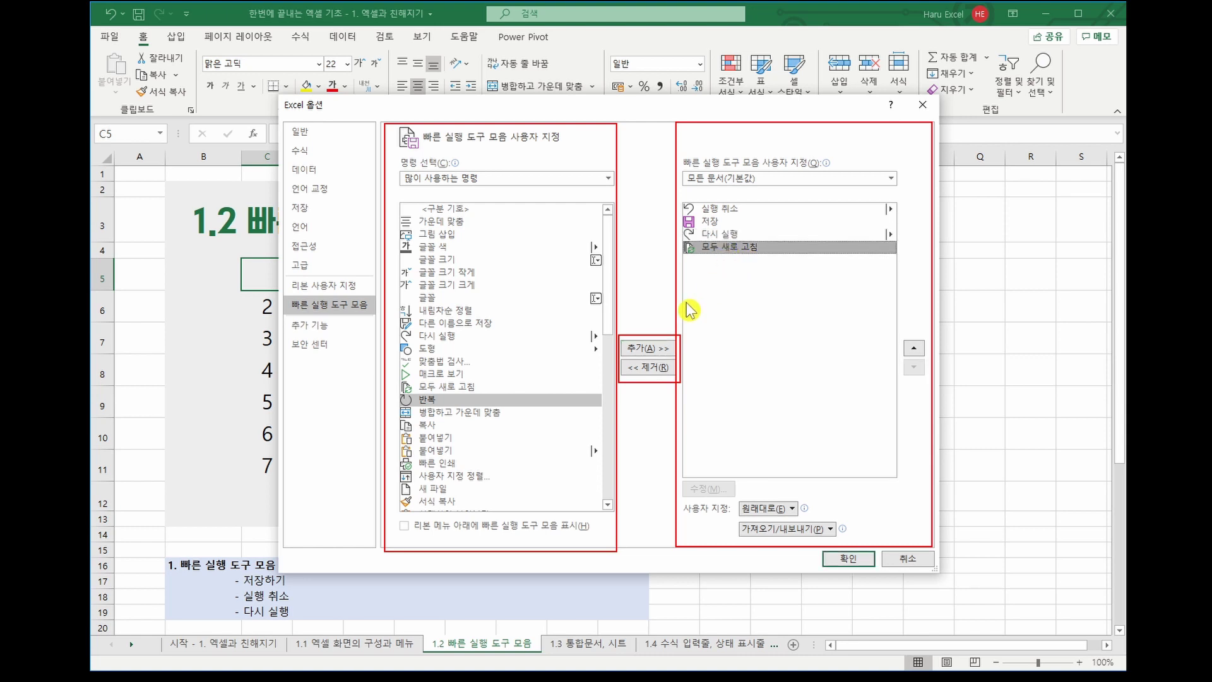
click(655, 374)
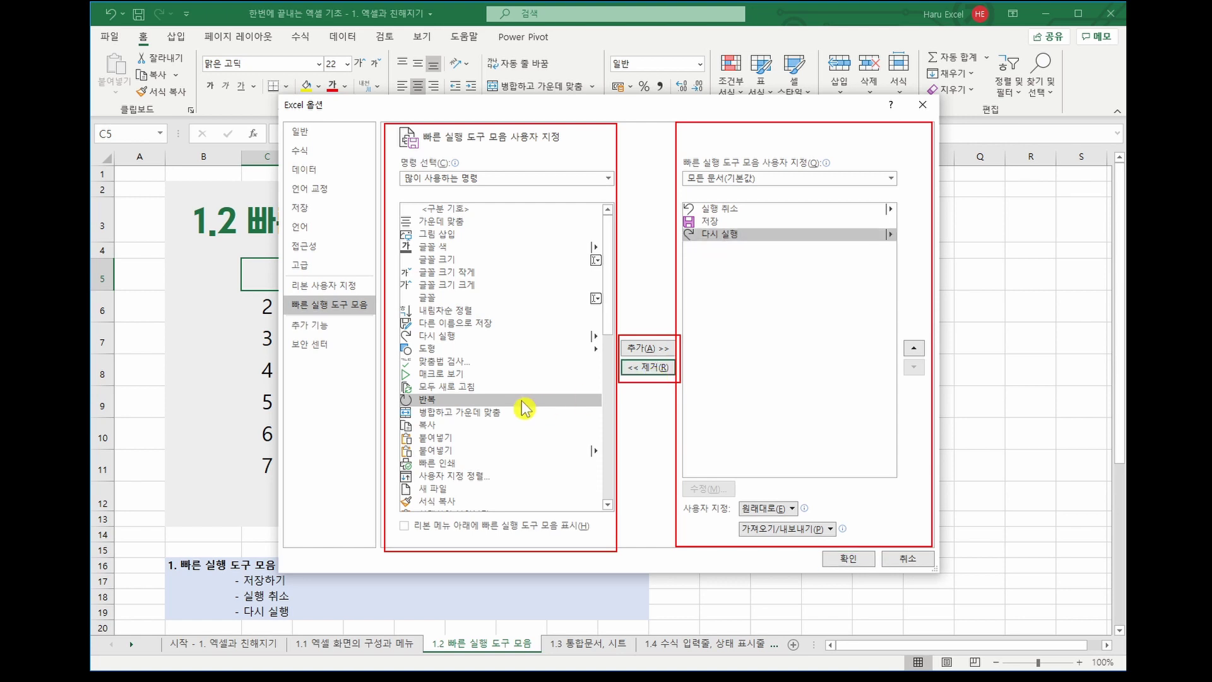
Add the 모두 새로 고침 command to the Quick Access Toolbar's command list again.
click(502, 387)
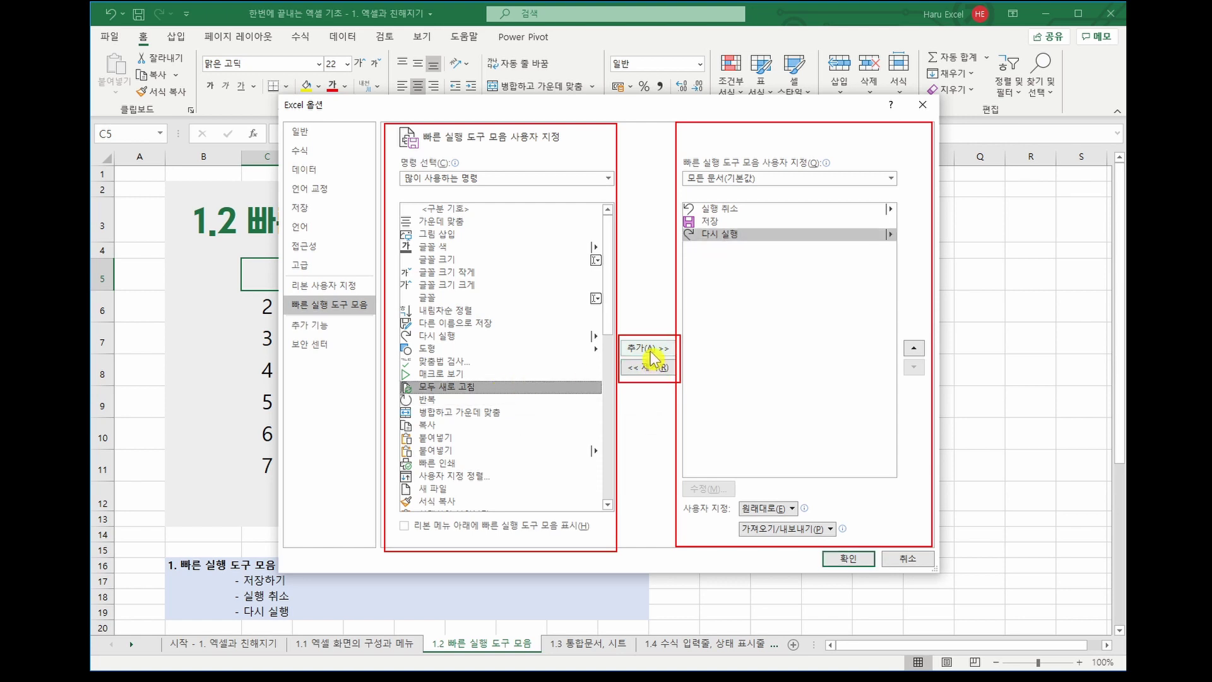
click(499, 387)
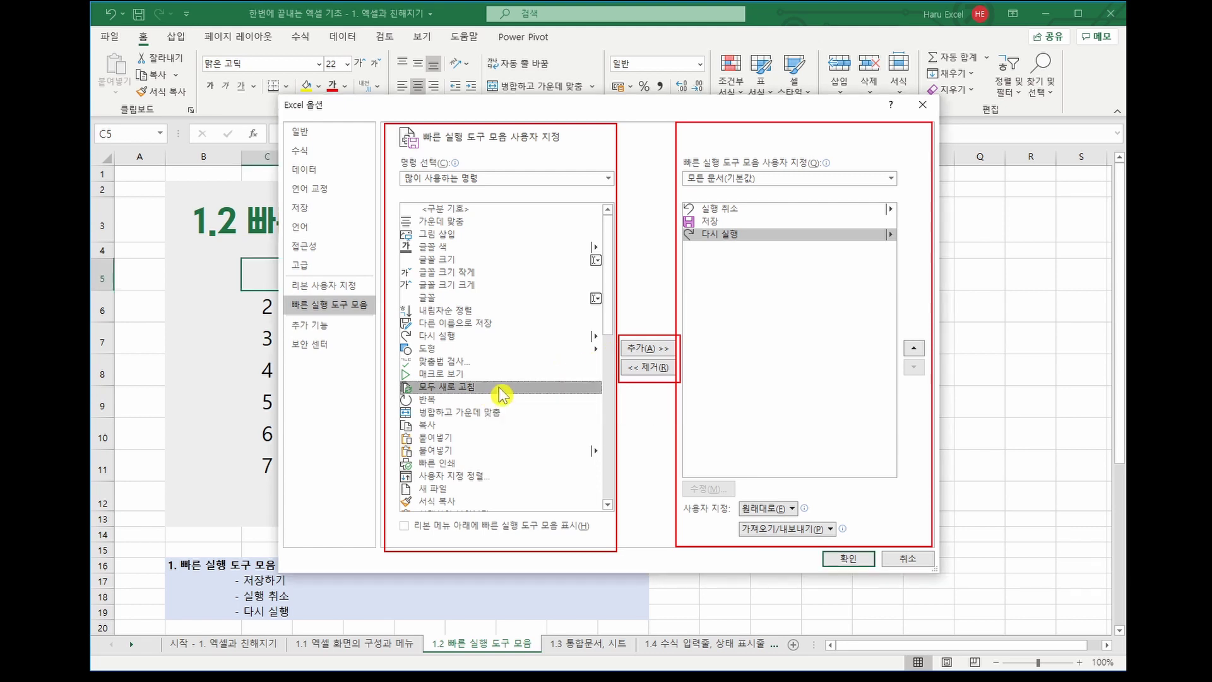
click(651, 348)
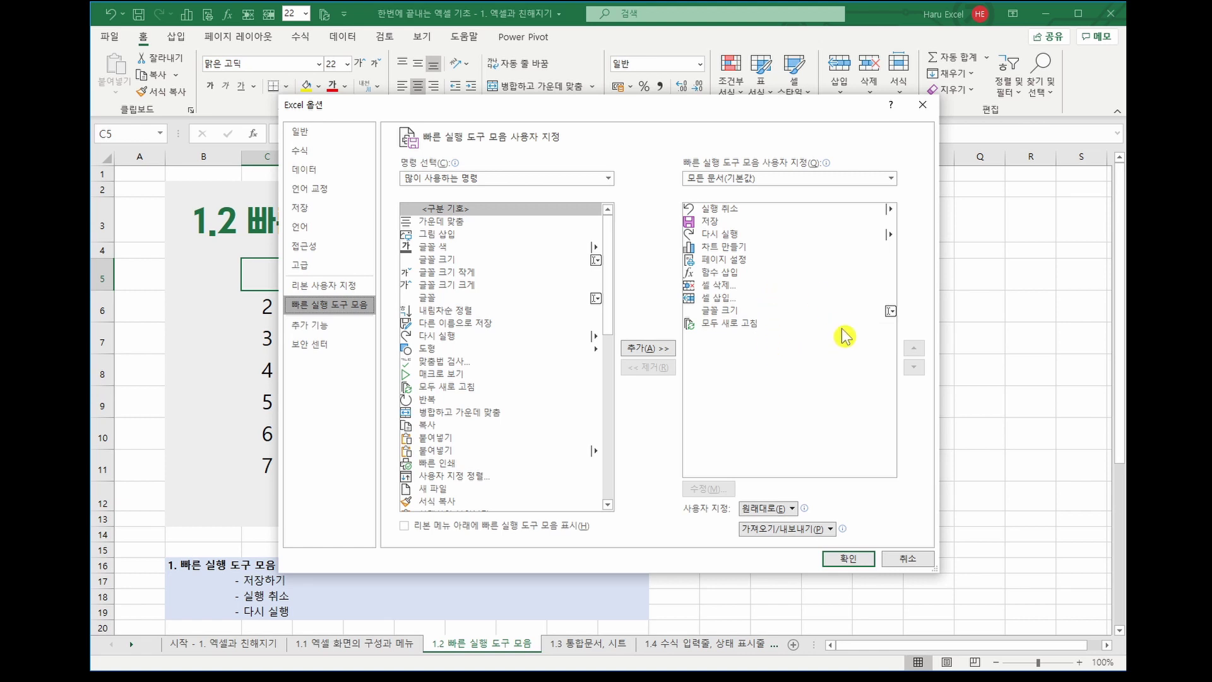
Export all customizations to the 문서 folder as Excel Customizations and close the options.
click(808, 533)
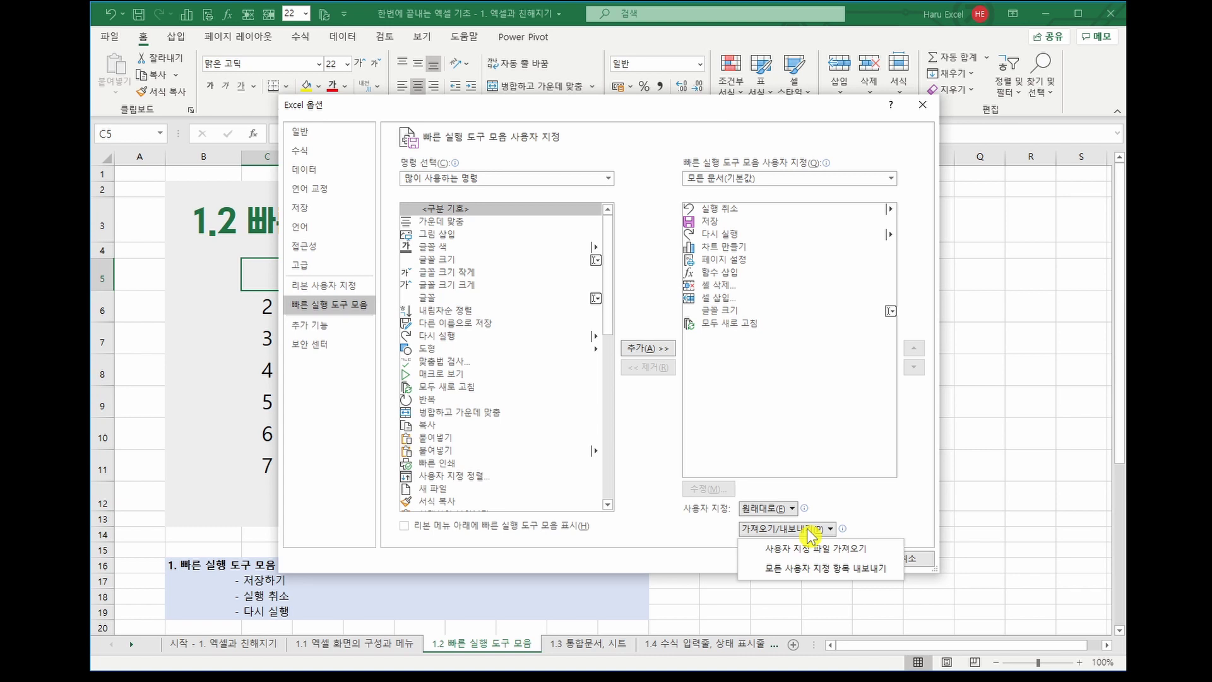
click(756, 572)
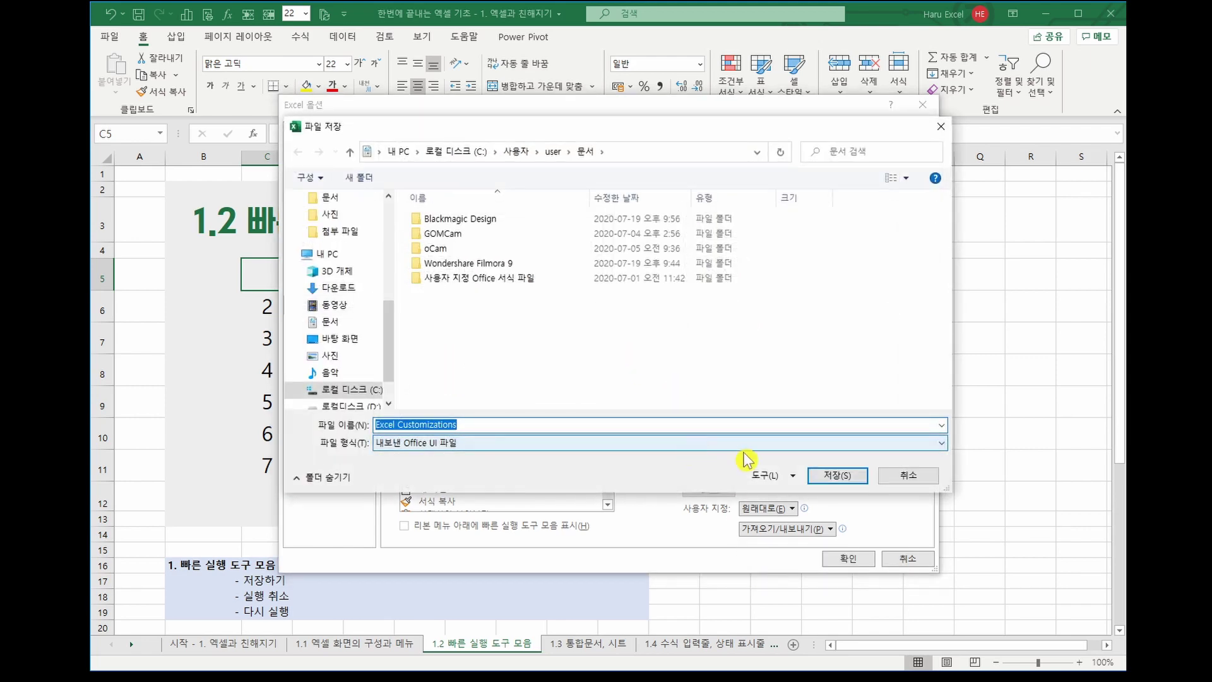
click(824, 480)
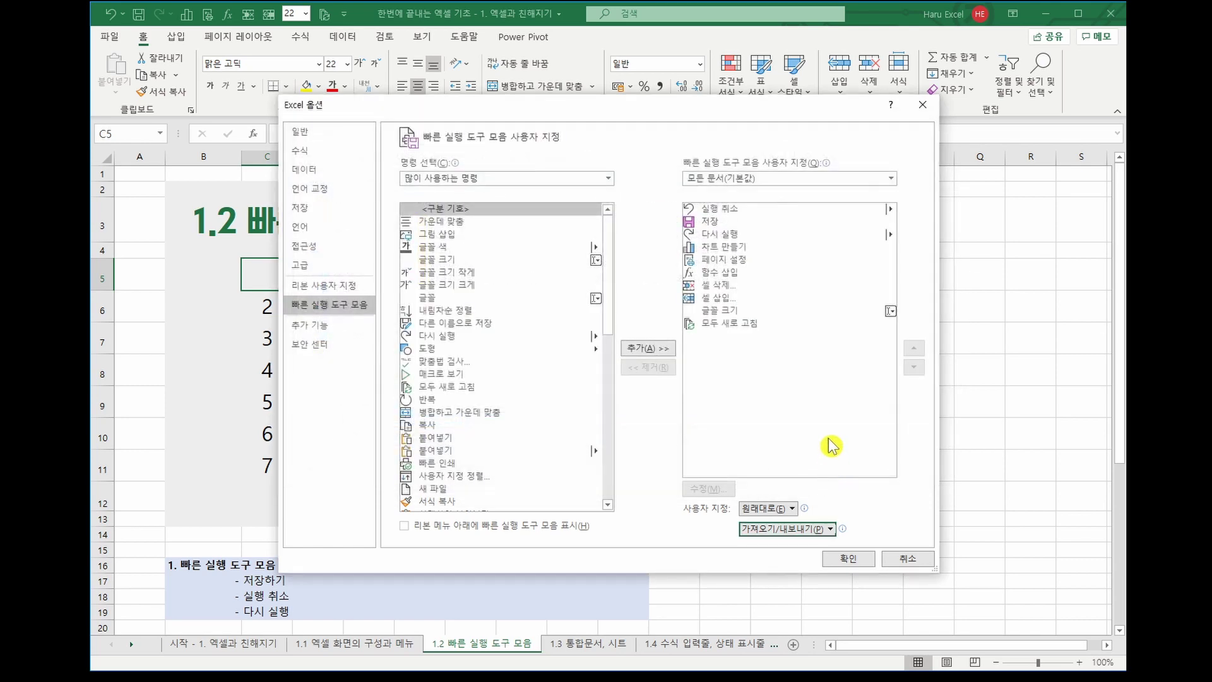
click(854, 559)
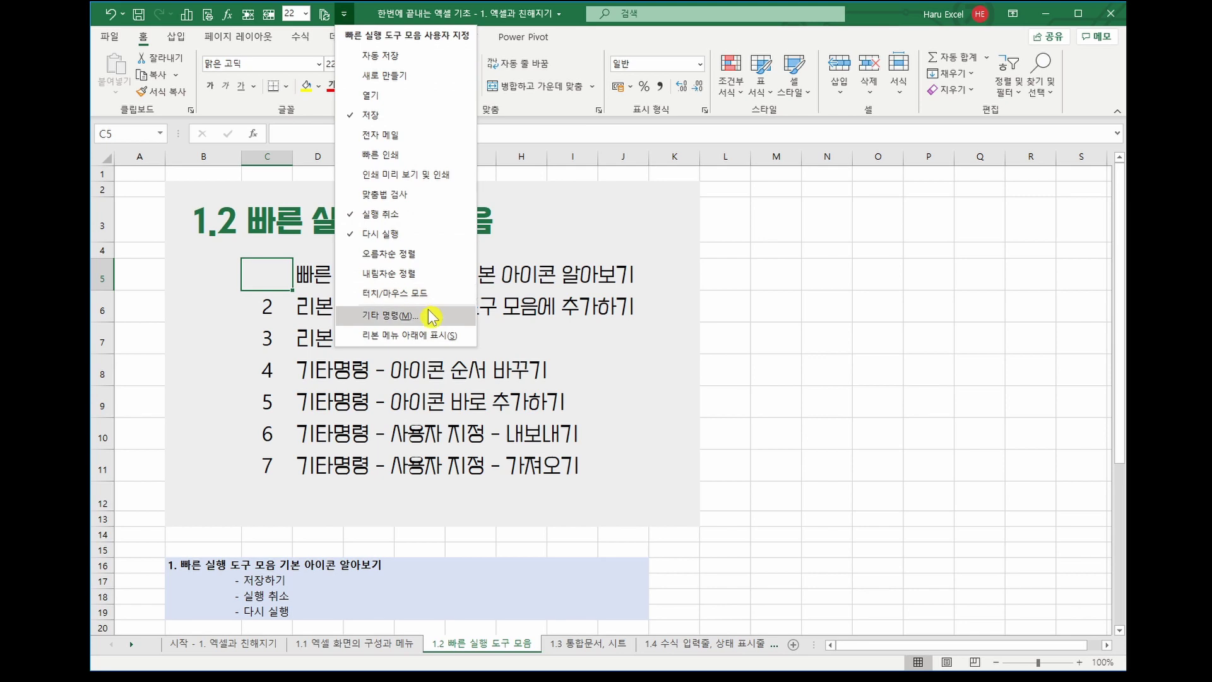
Reset only the Quick Access Toolbar to its default contents and apply the reset.
click(432, 315)
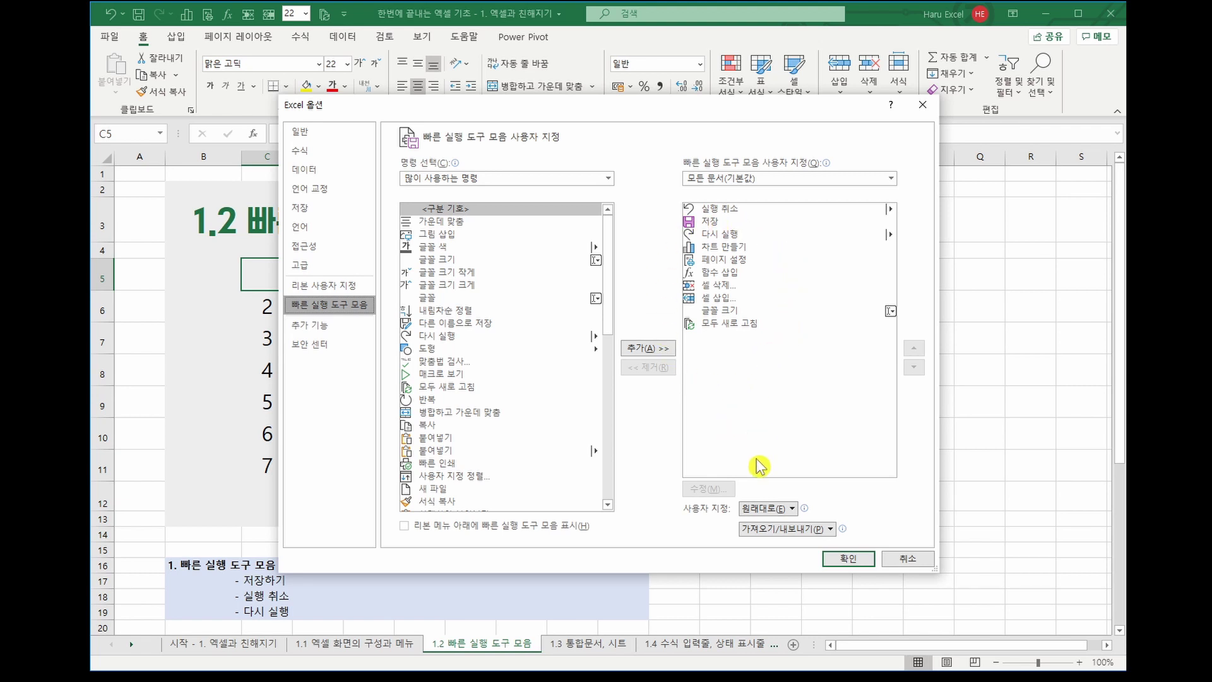
click(767, 508)
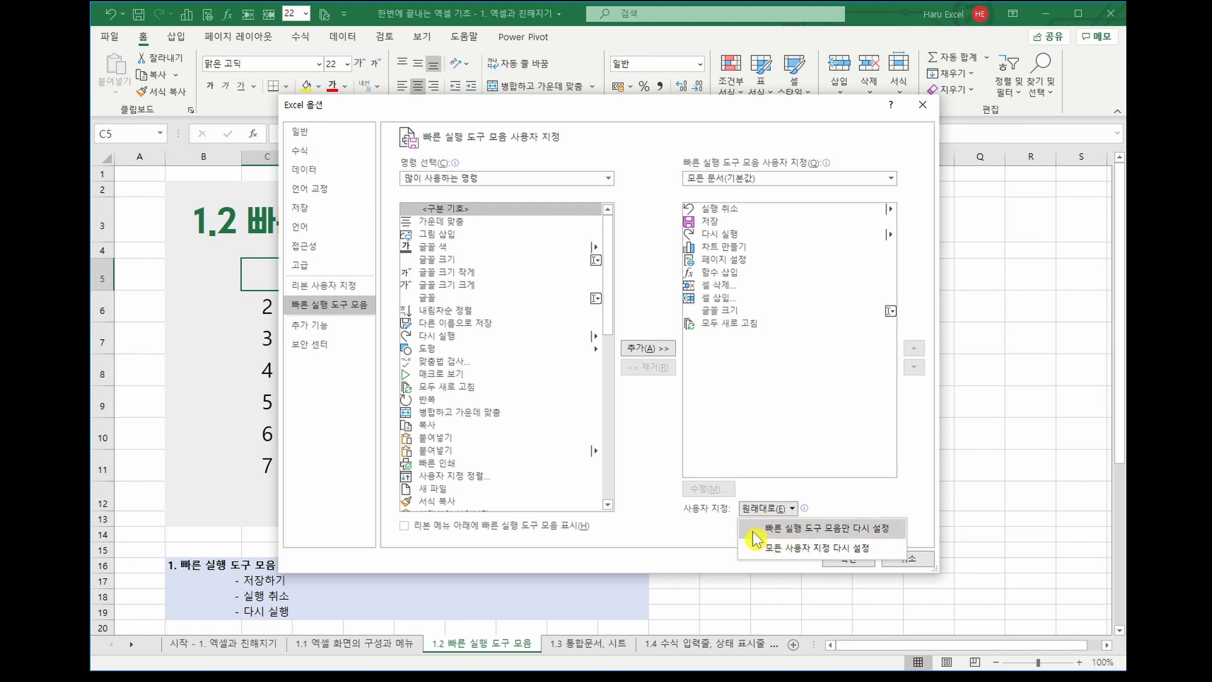
click(796, 528)
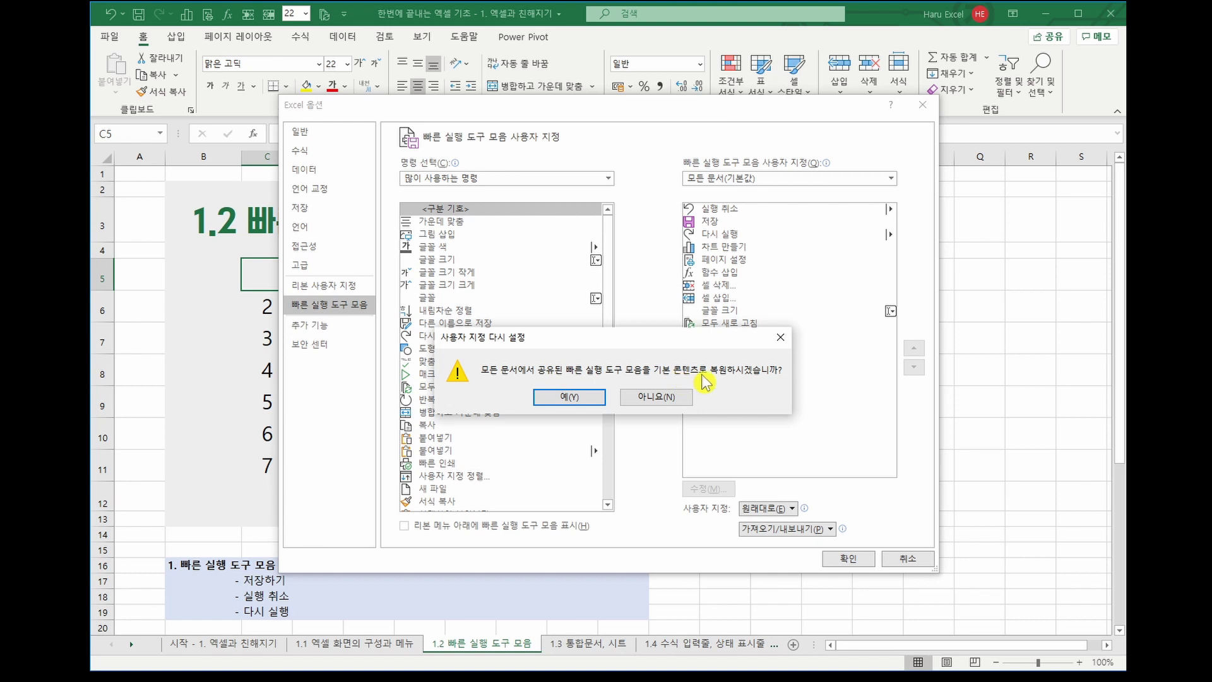
click(567, 398)
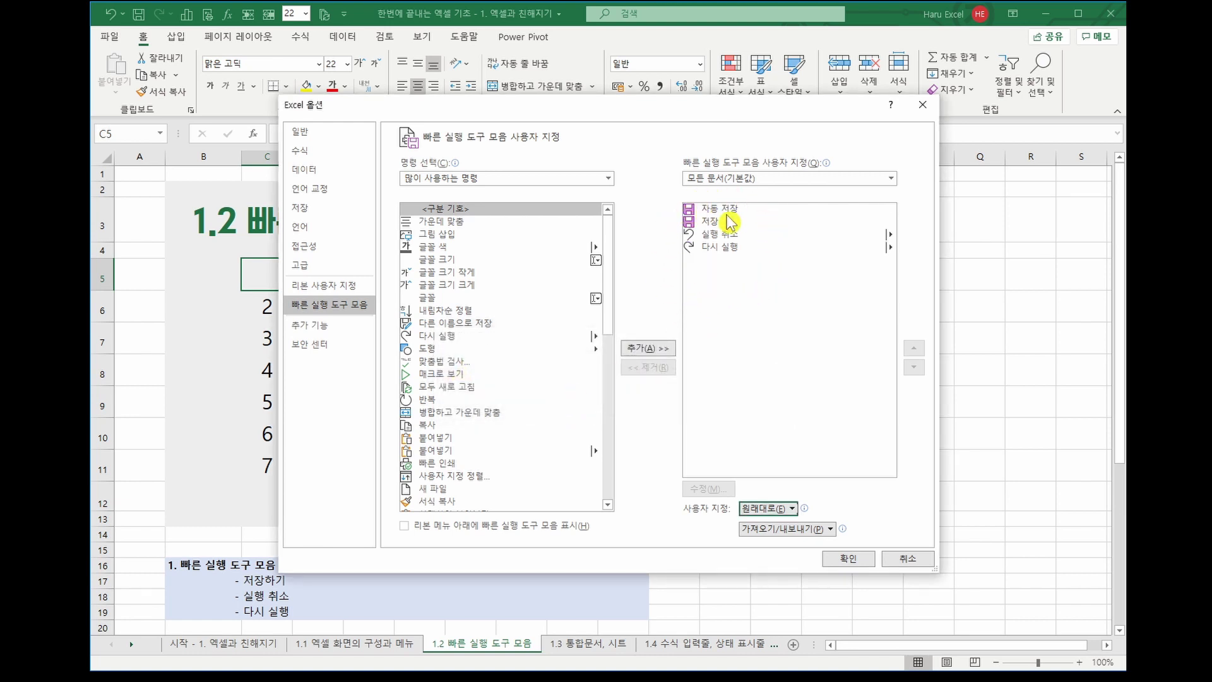
click(846, 559)
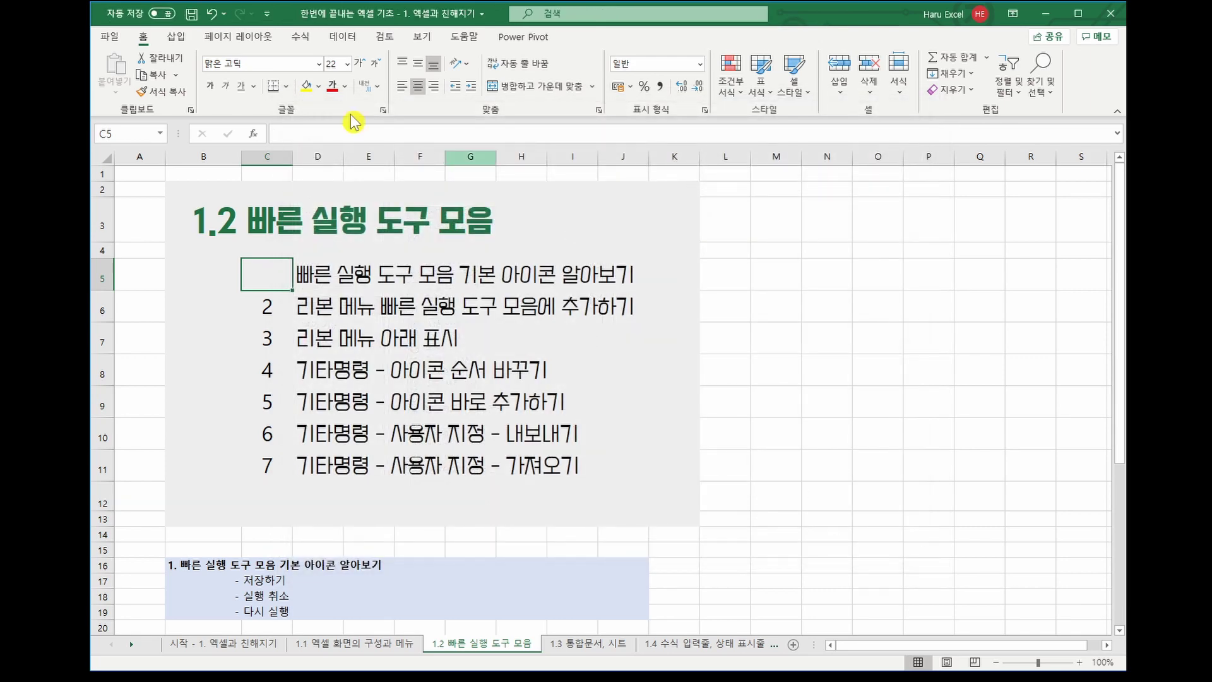
Import Excel Customizations.exportedUI from the 문서 folder, replacing all existing ribbon and Quick Access Toolbar customizations, and apply the options.
click(267, 13)
click(312, 315)
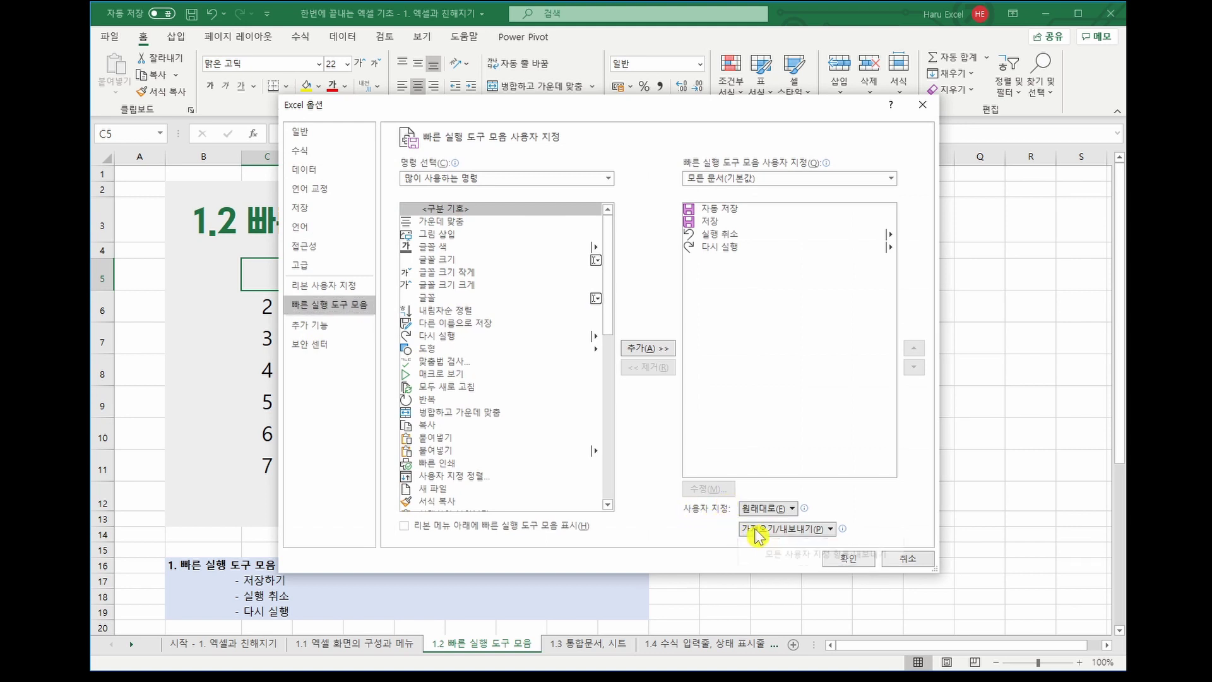
click(757, 533)
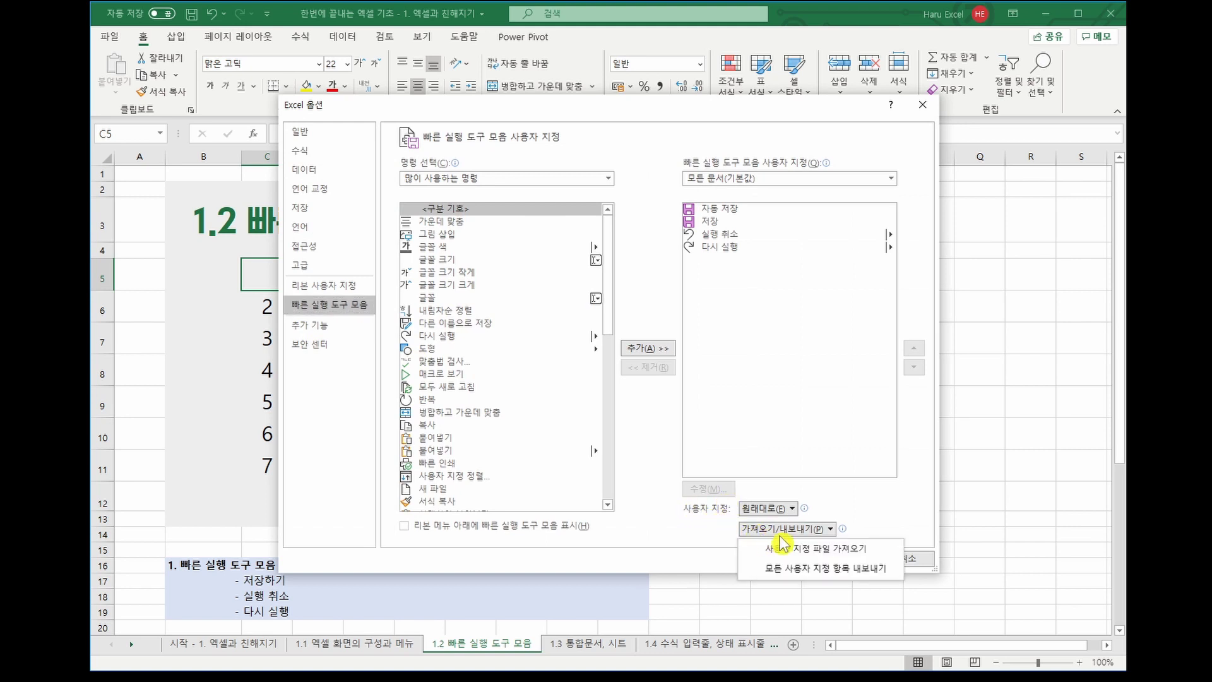
click(881, 554)
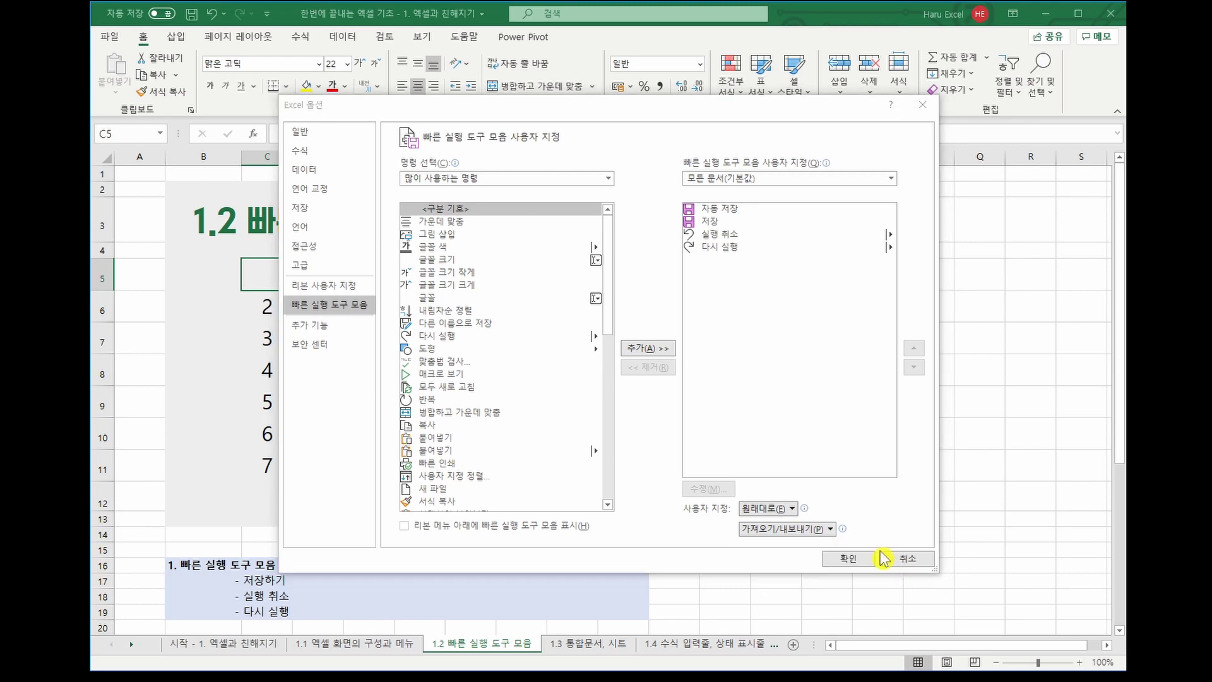
click(486, 295)
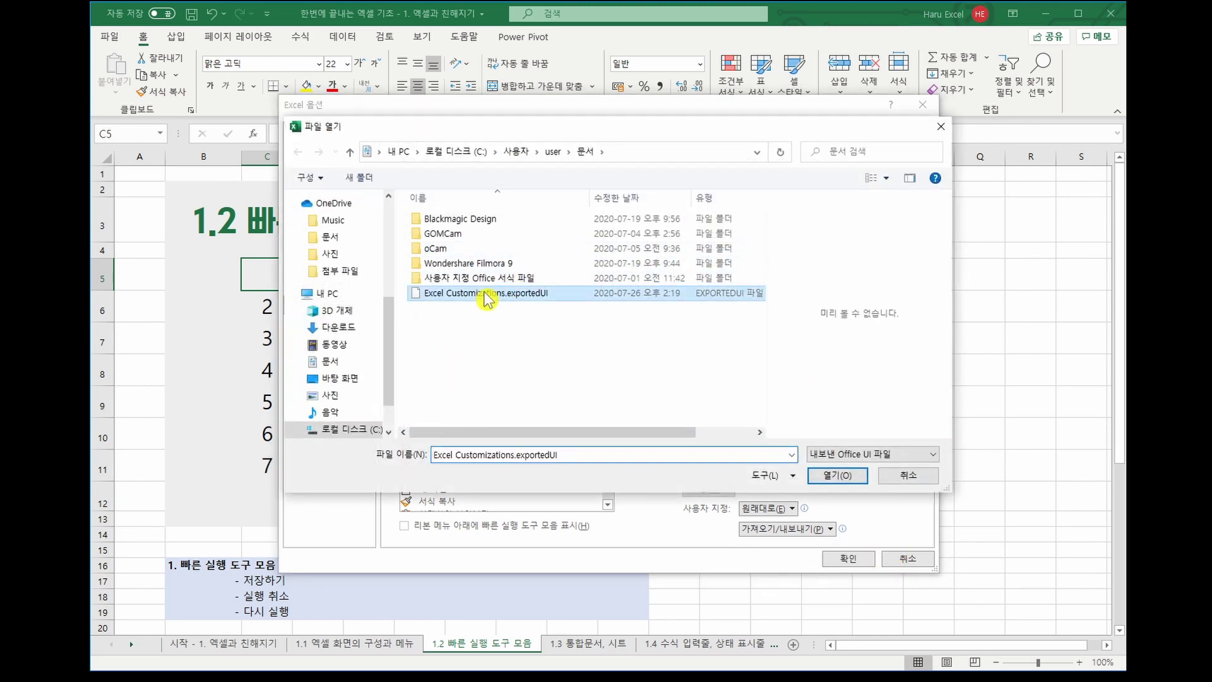
click(835, 476)
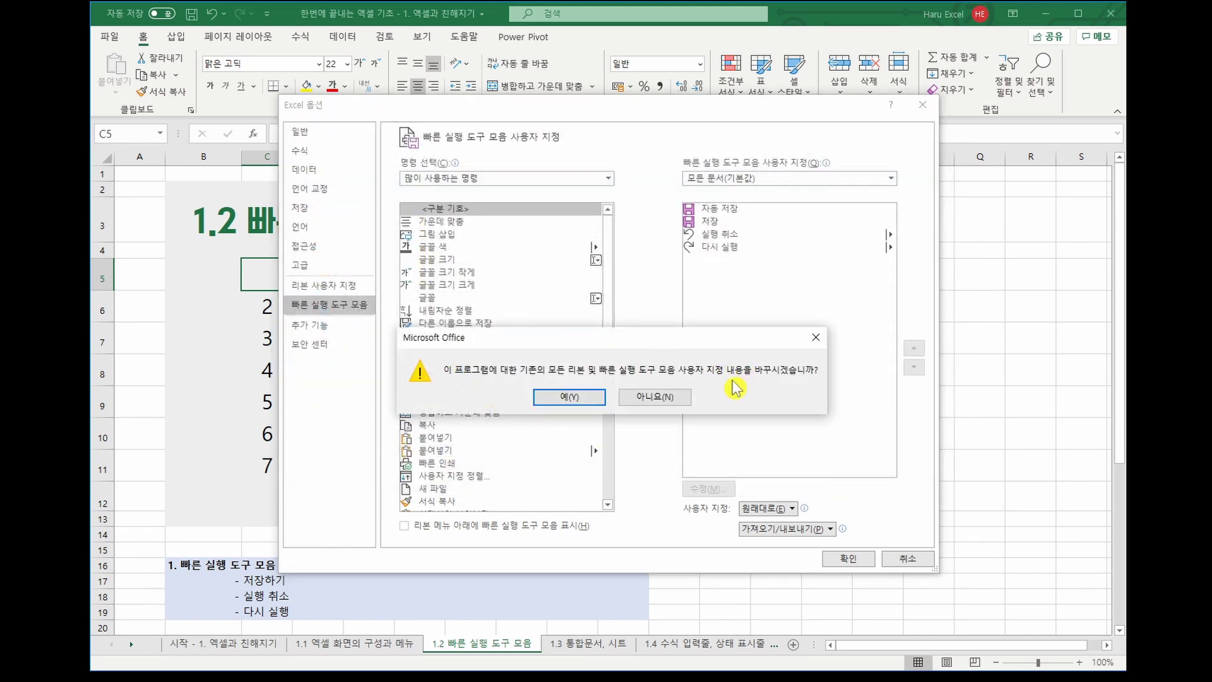
click(572, 401)
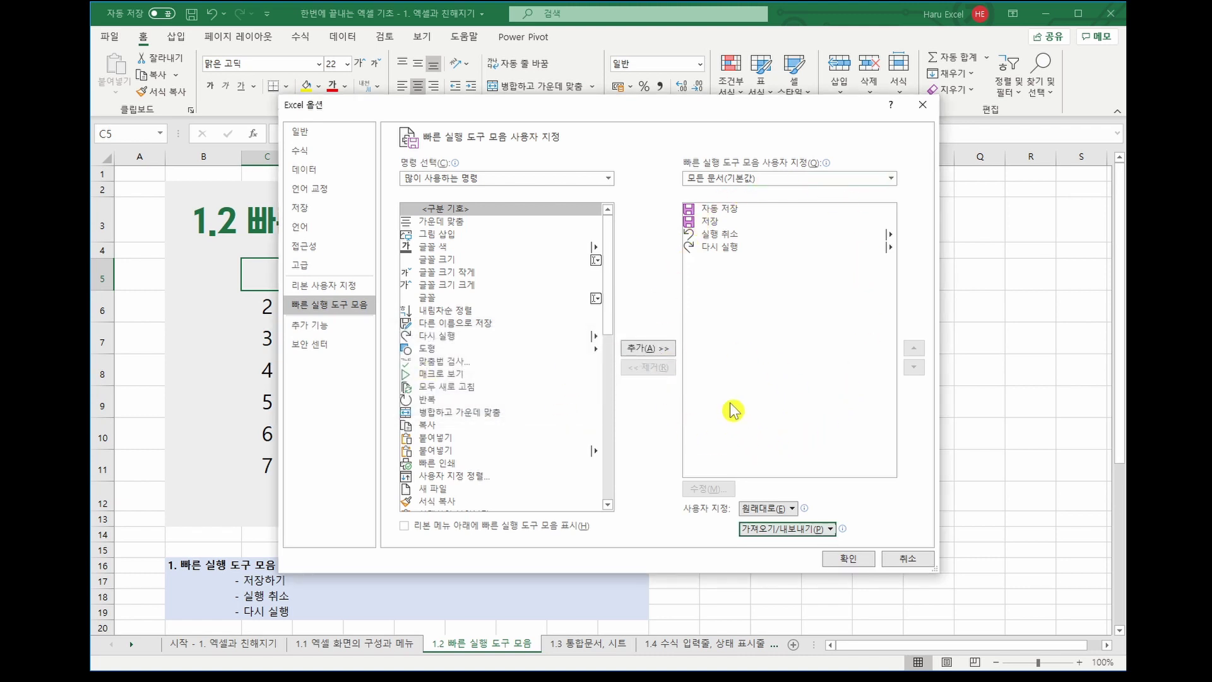
click(859, 560)
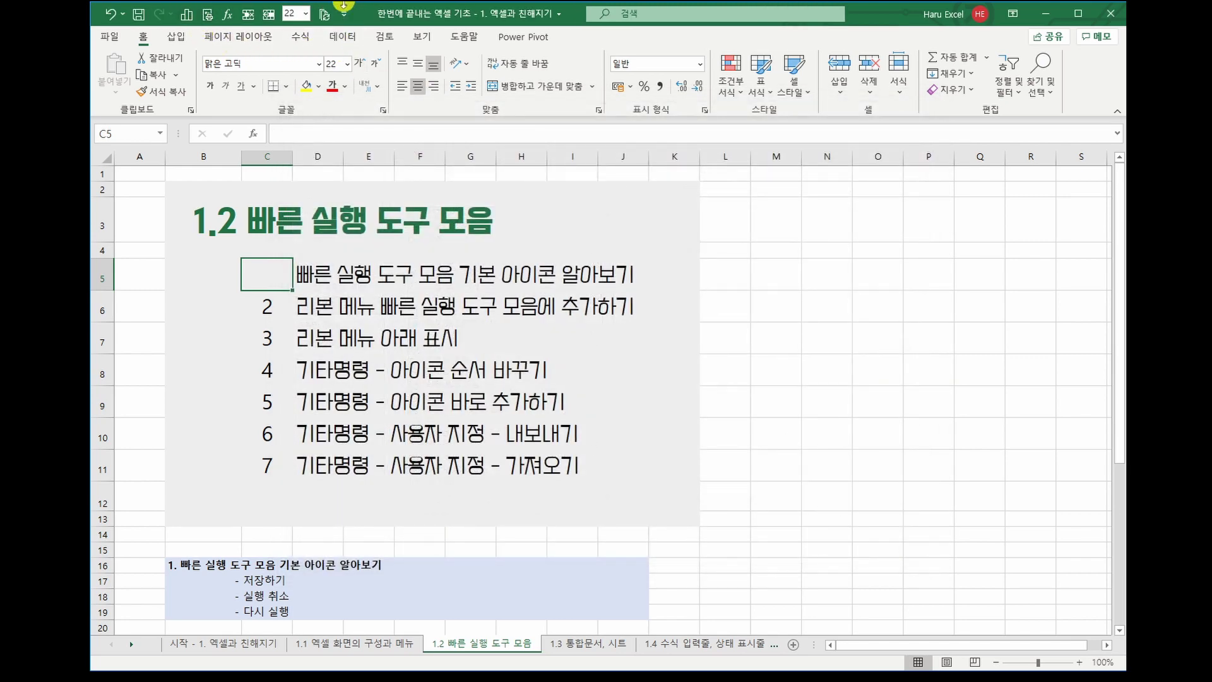
Examine the imported command list in the Quick Access Toolbar options and close the options.
click(344, 13)
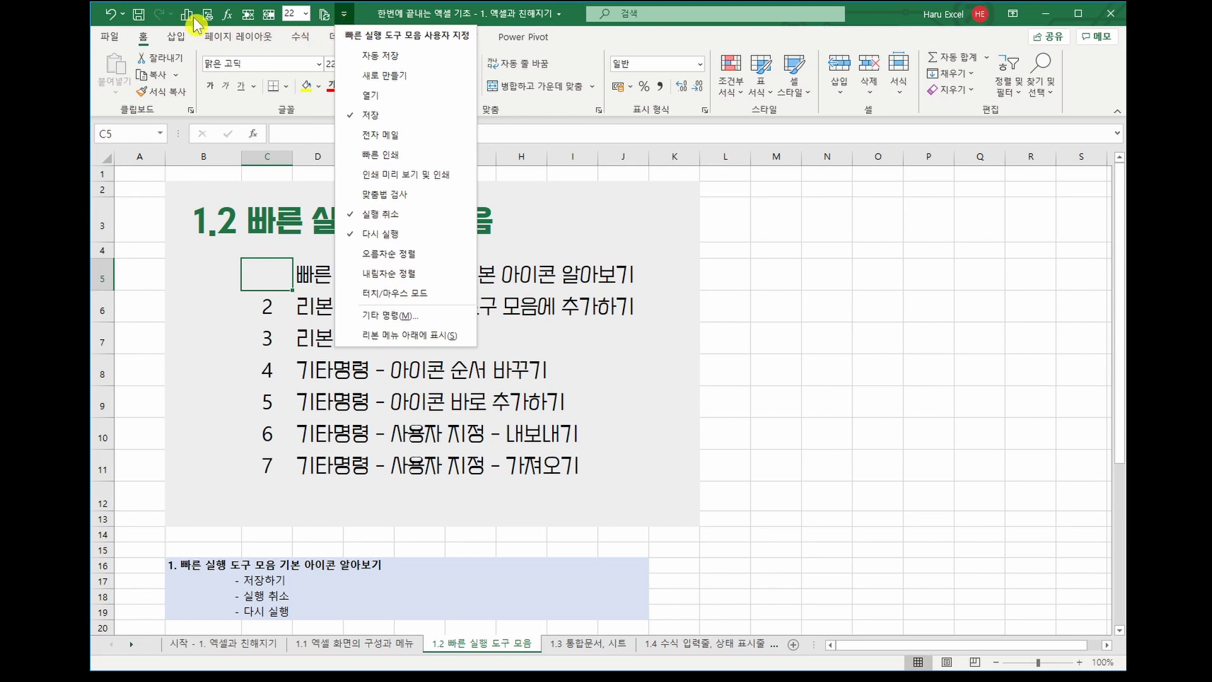
click(413, 316)
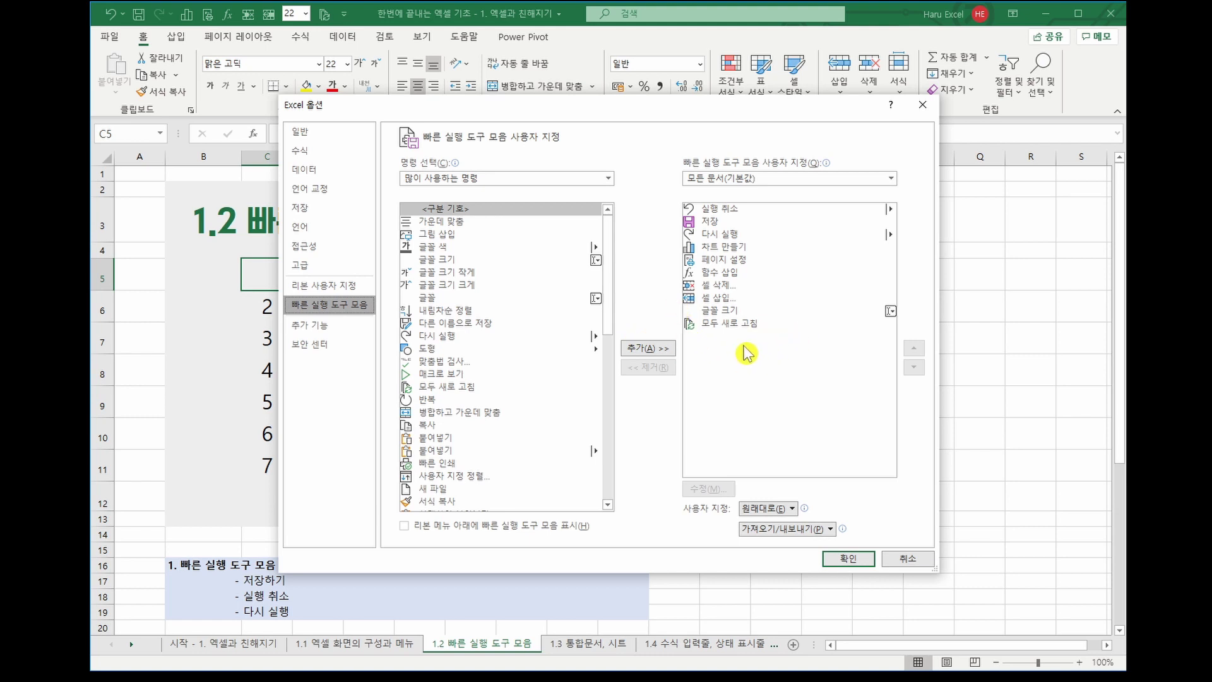
click(843, 561)
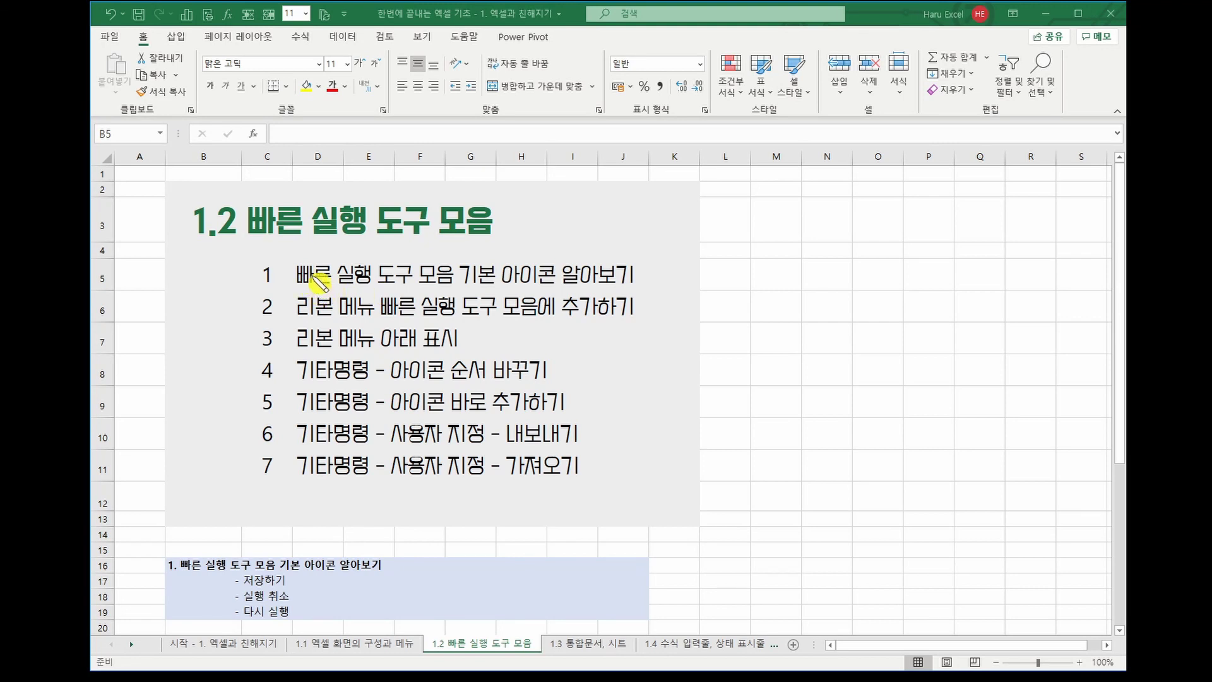
drag(458, 279, 629, 281)
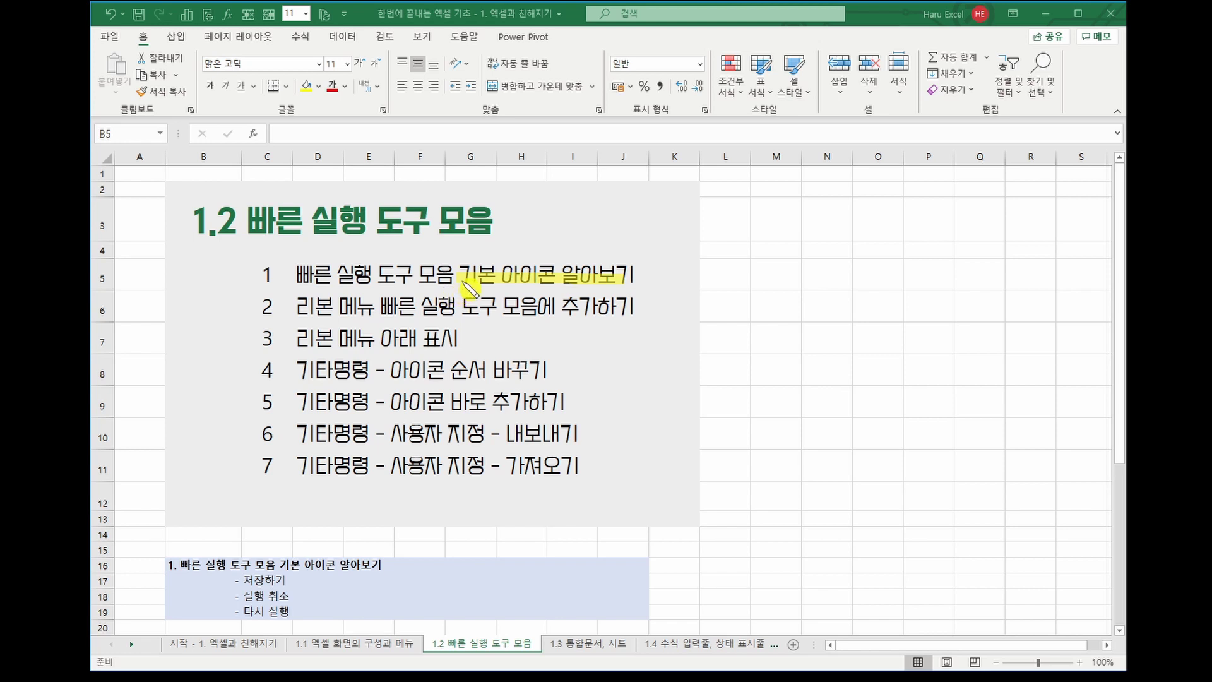
drag(294, 309, 360, 310)
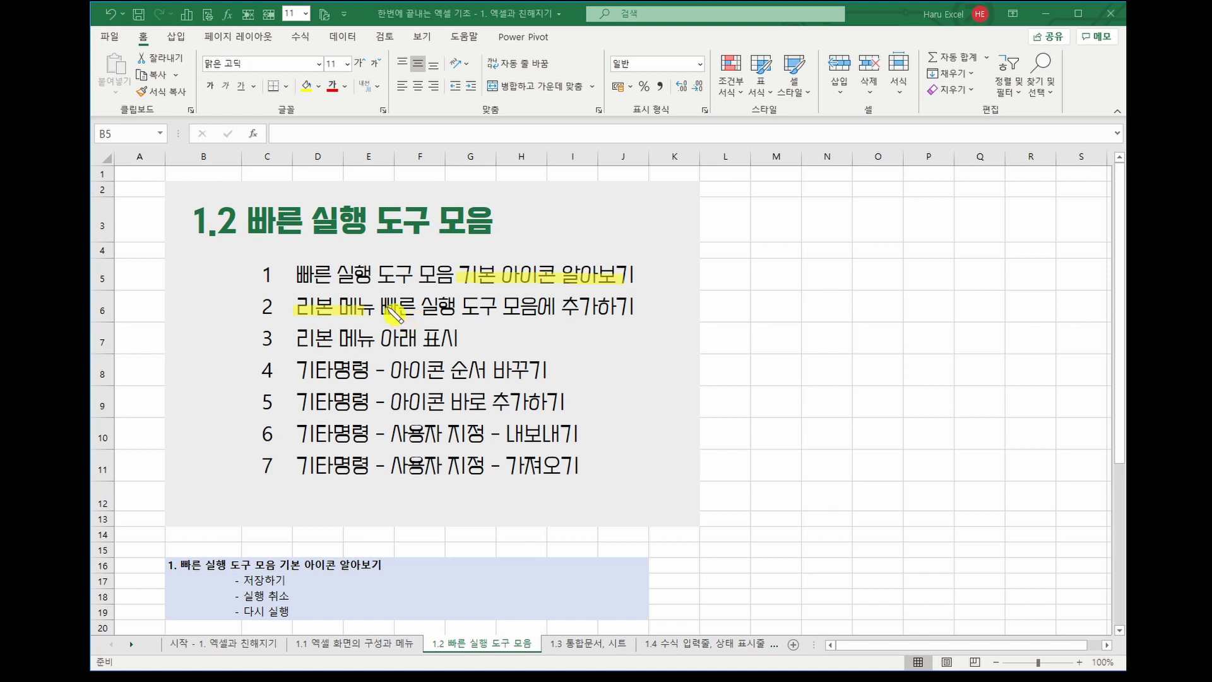
drag(388, 309, 612, 318)
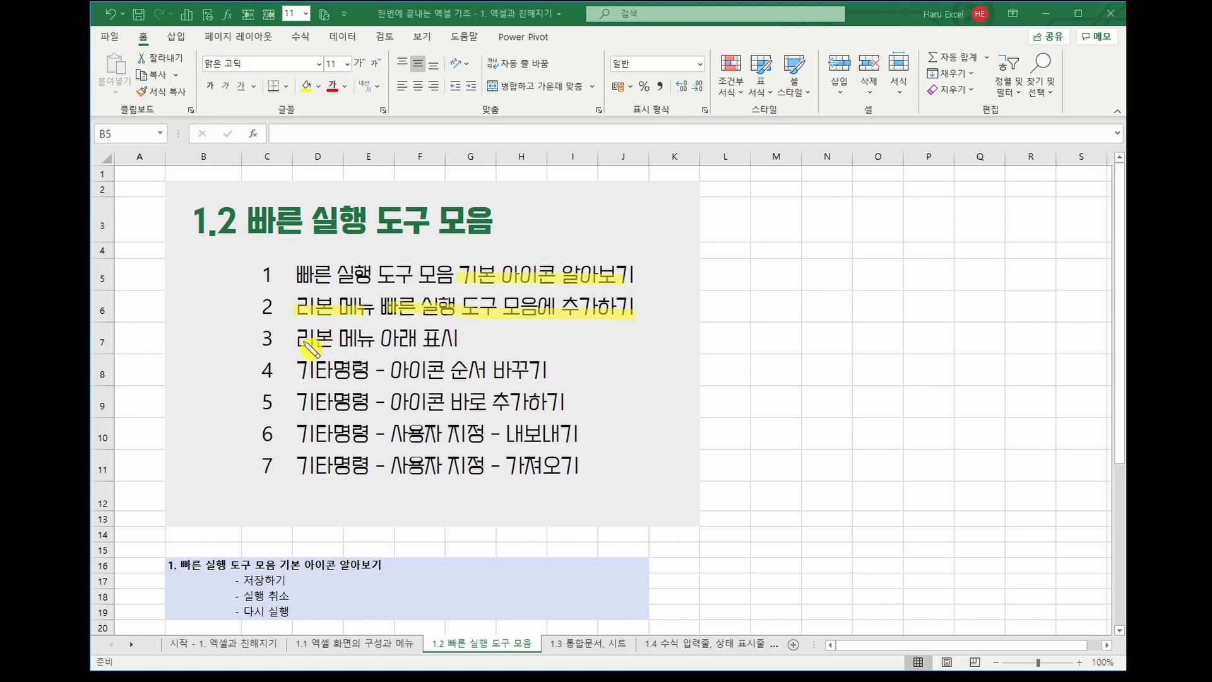
drag(307, 344, 450, 349)
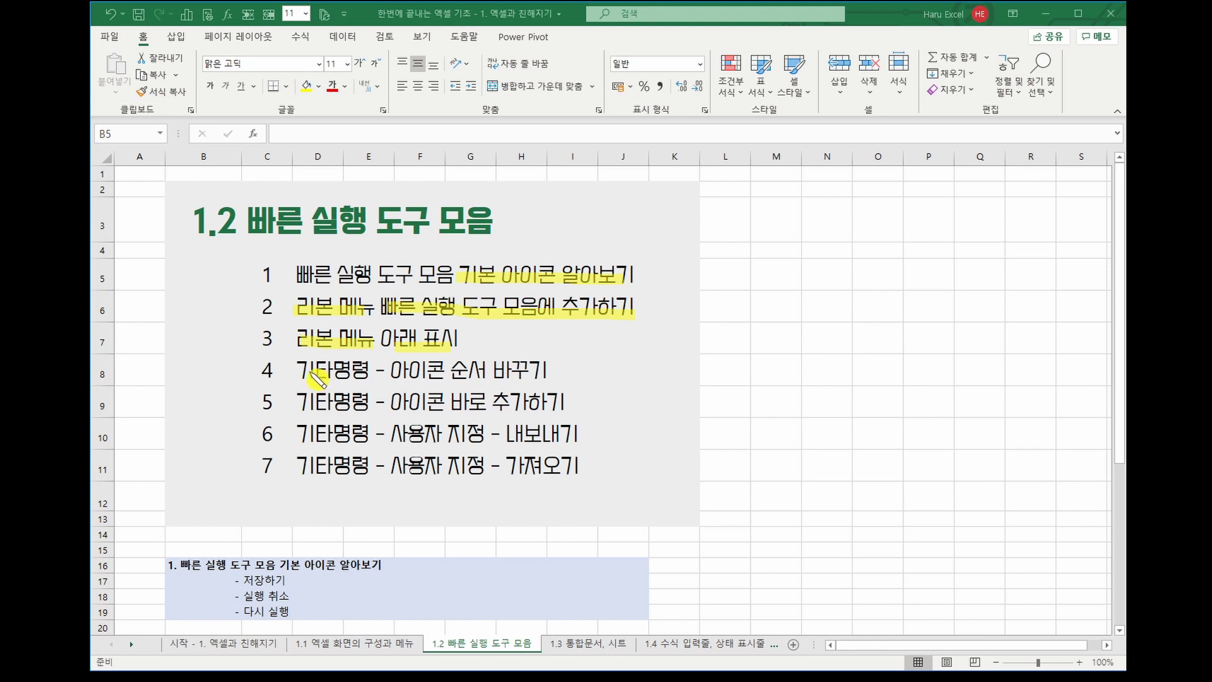
drag(317, 374, 369, 373)
drag(314, 404, 383, 404)
drag(302, 436, 369, 436)
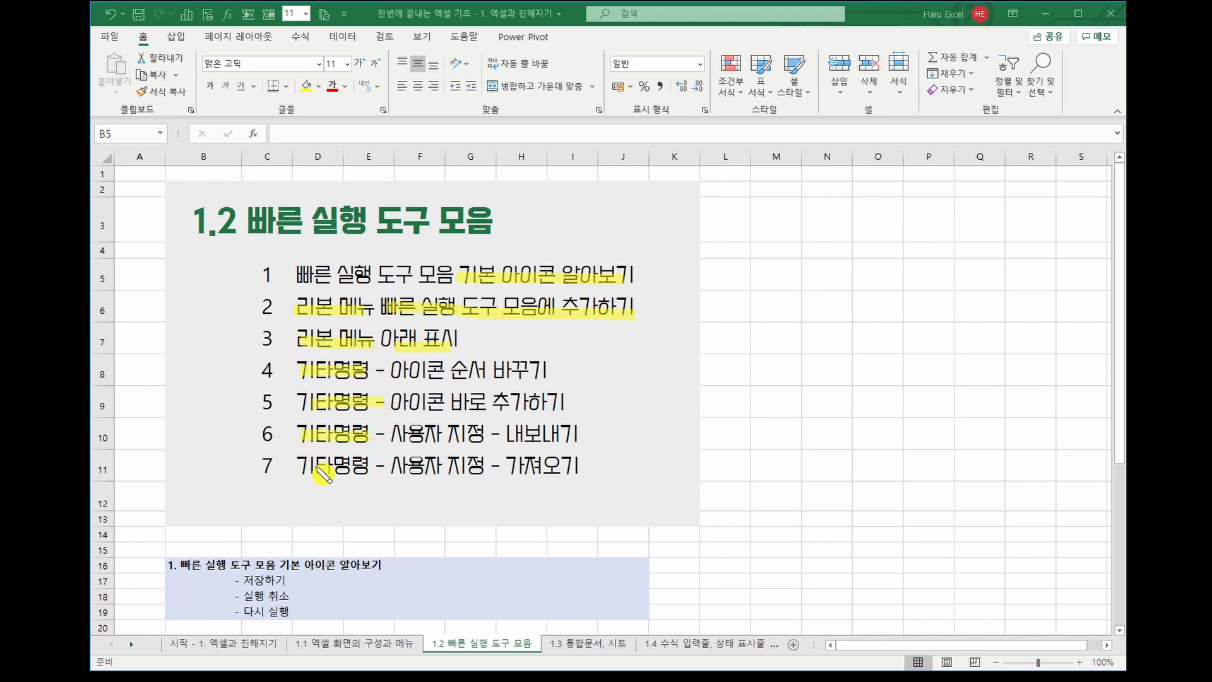
drag(316, 471, 392, 471)
drag(391, 371, 529, 371)
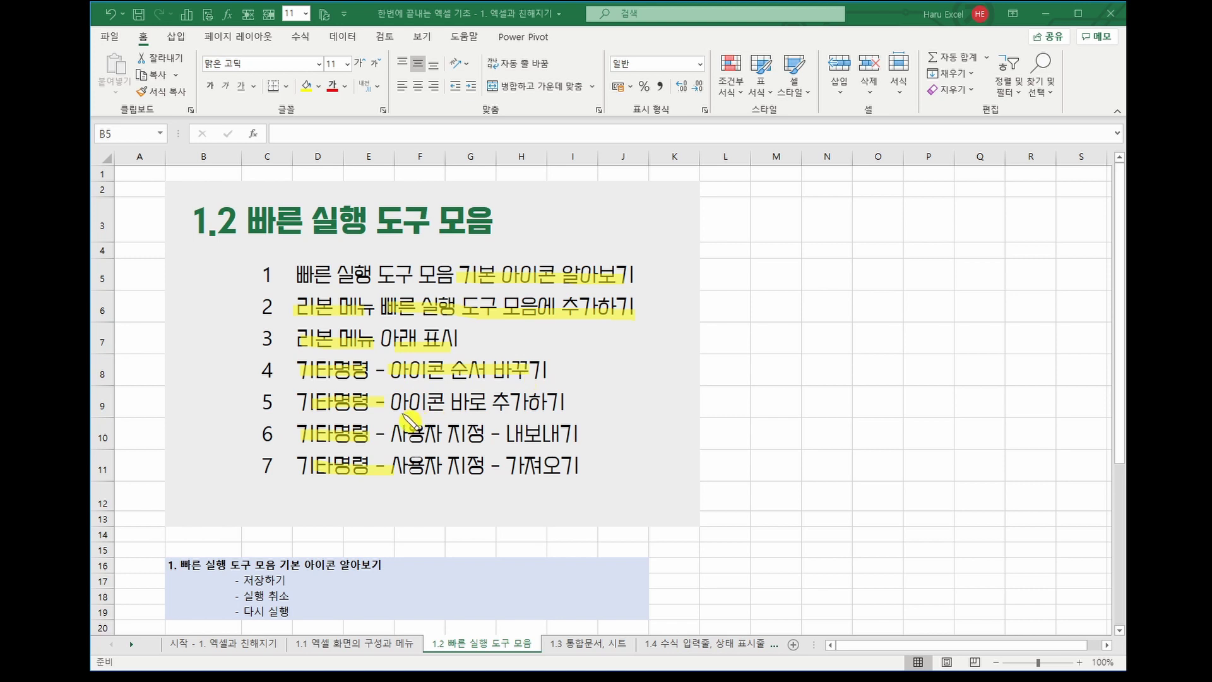
drag(399, 406, 562, 404)
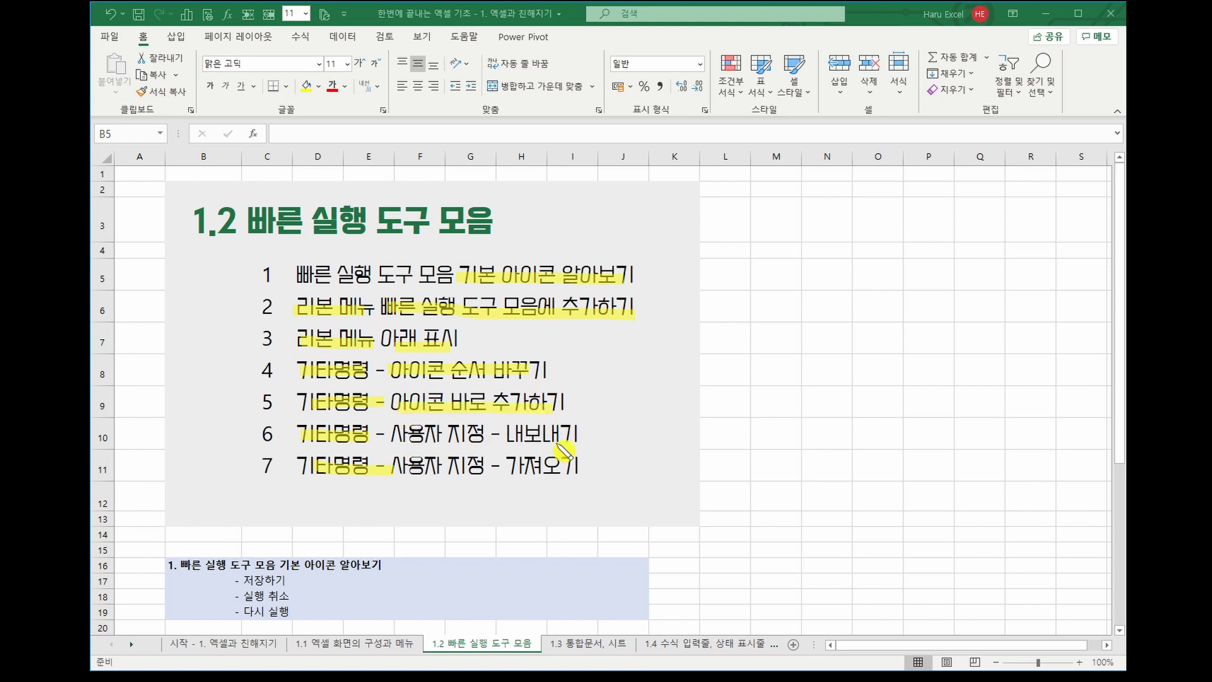
drag(508, 446, 578, 446)
drag(510, 473, 576, 473)
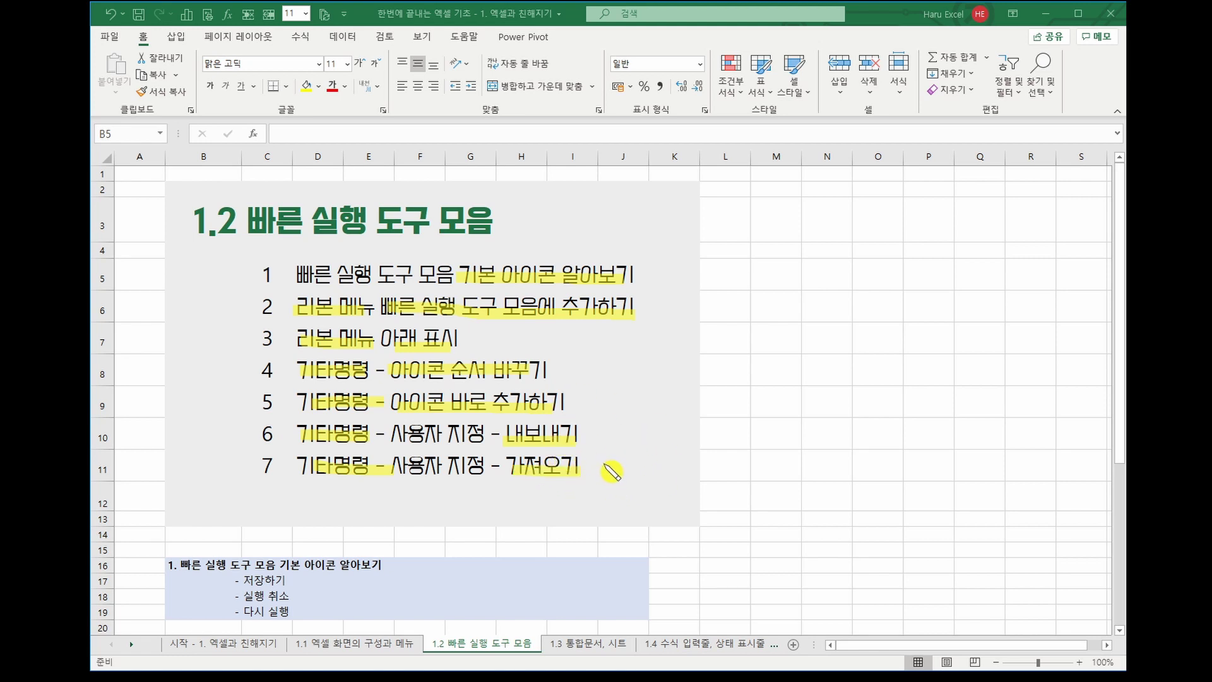
key(Escape)
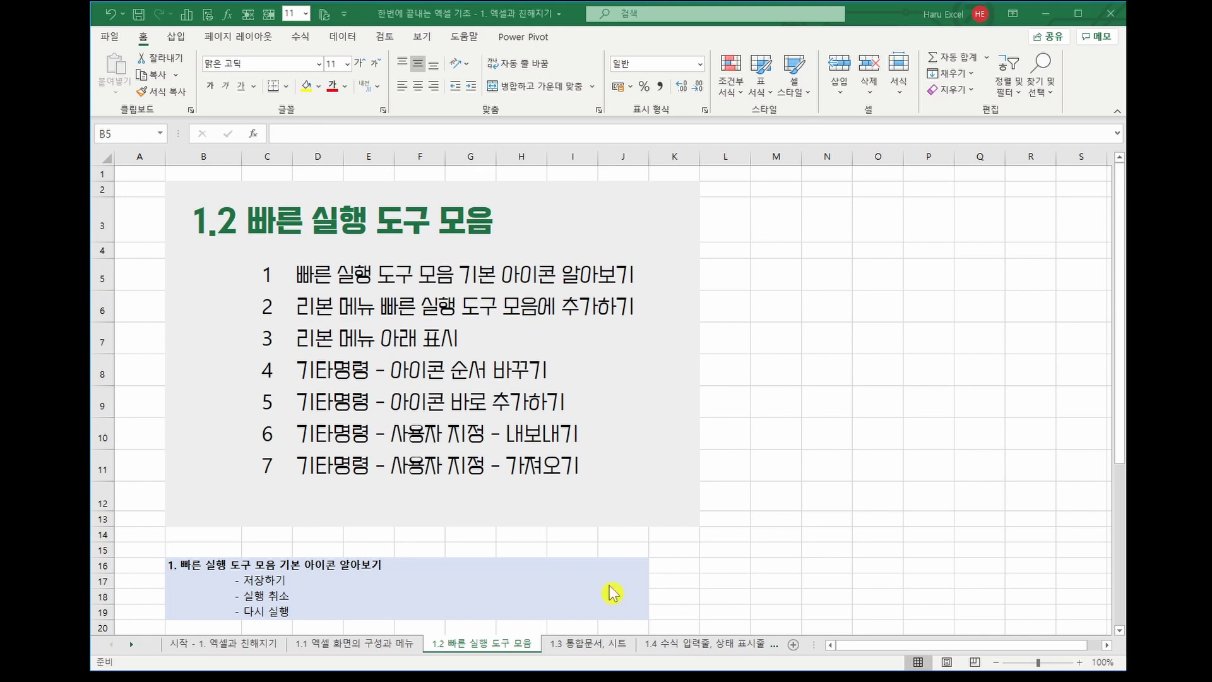
Switch to the 1.3 통합문서, 시트 worksheet.
click(578, 645)
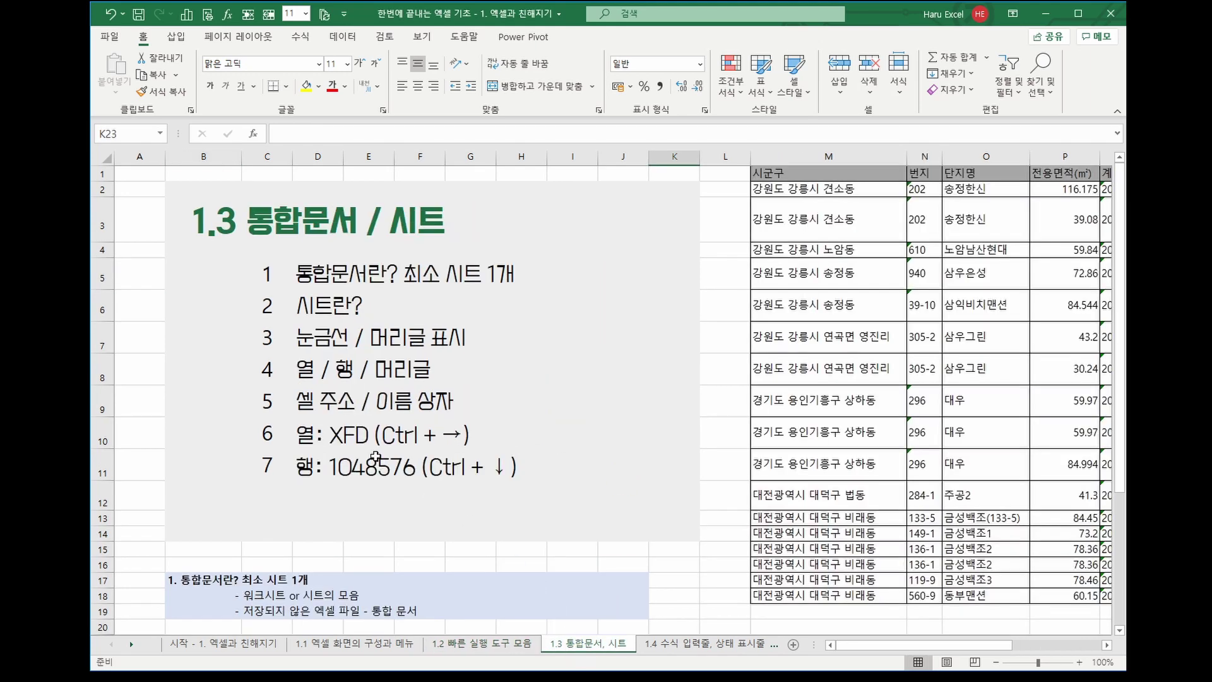